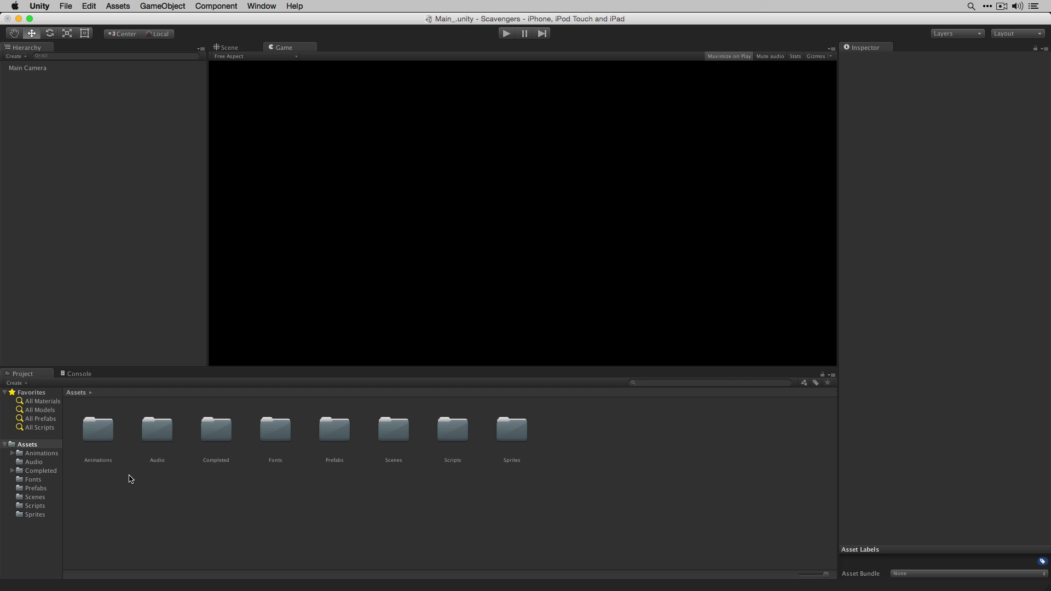
# Step: Place the Player prefab from the Prefabs folder into the scene, then show the Animations folder
pyautogui.click(41, 490)
pyautogui.moveTo(359, 501); pyautogui.dragTo(104, 207)
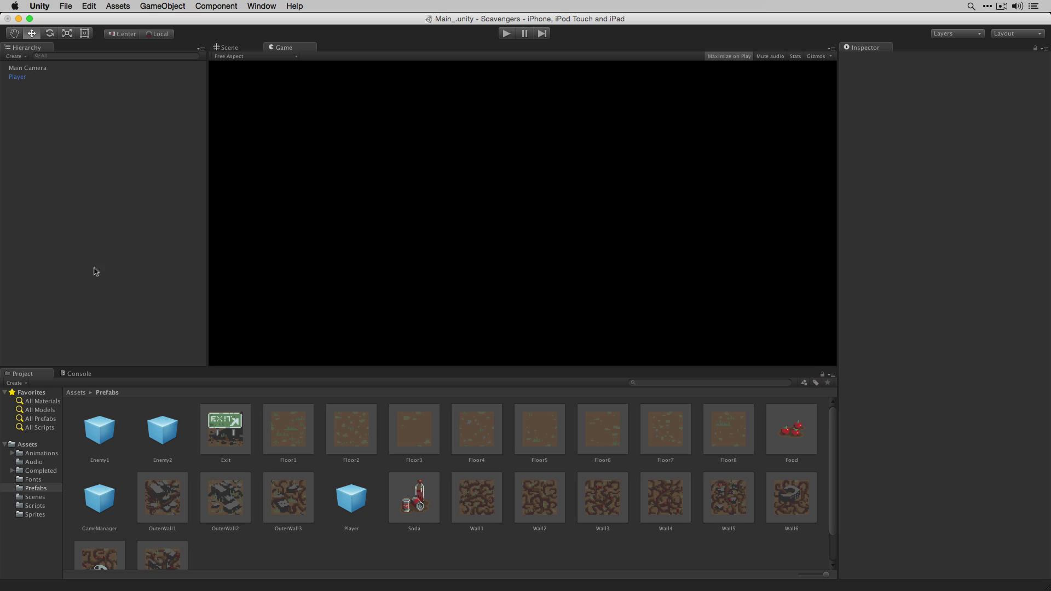
pyautogui.click(44, 454)
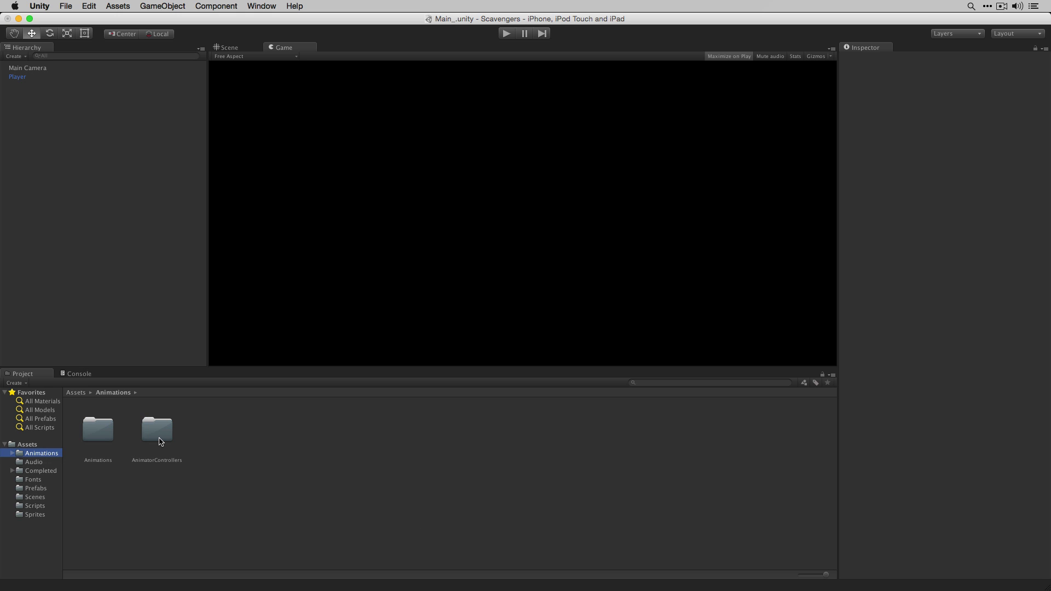
# Step: Open the Player controller from the AnimatorControllers folder in the Animator window
pyautogui.doubleClick(161, 442)
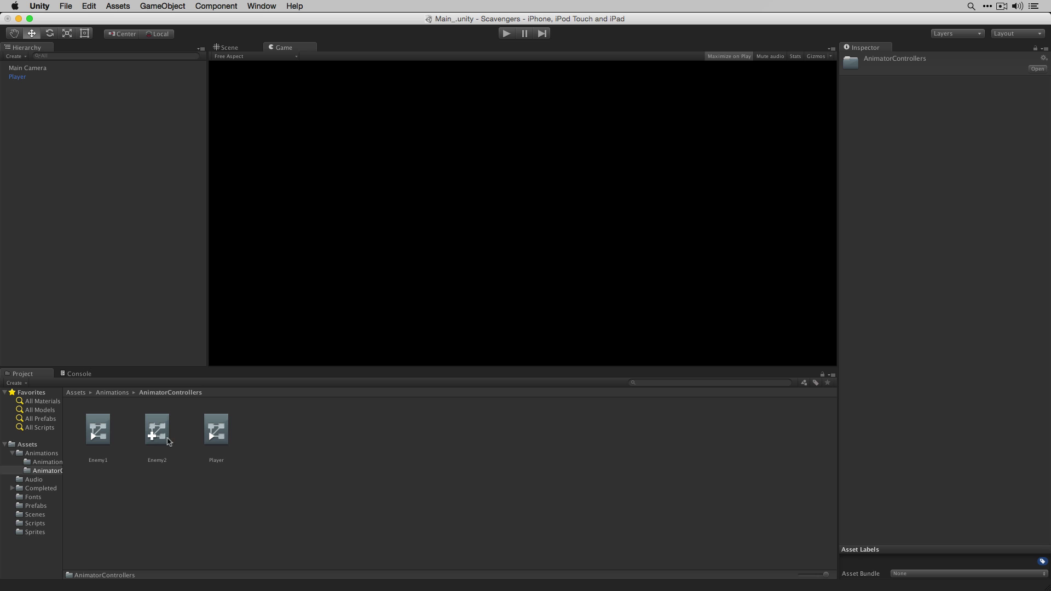
pyautogui.doubleClick(217, 433)
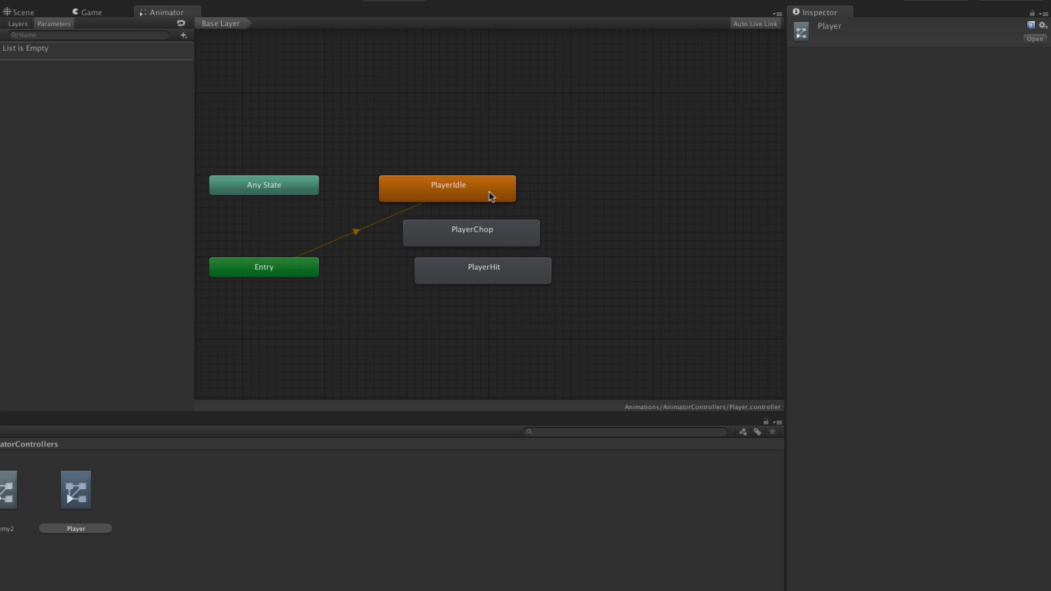
# Step: Move PlayerIdle up, PlayerChop to the right and PlayerHit left beside Entry
pyautogui.moveTo(452, 193); pyautogui.dragTo(501, 120)
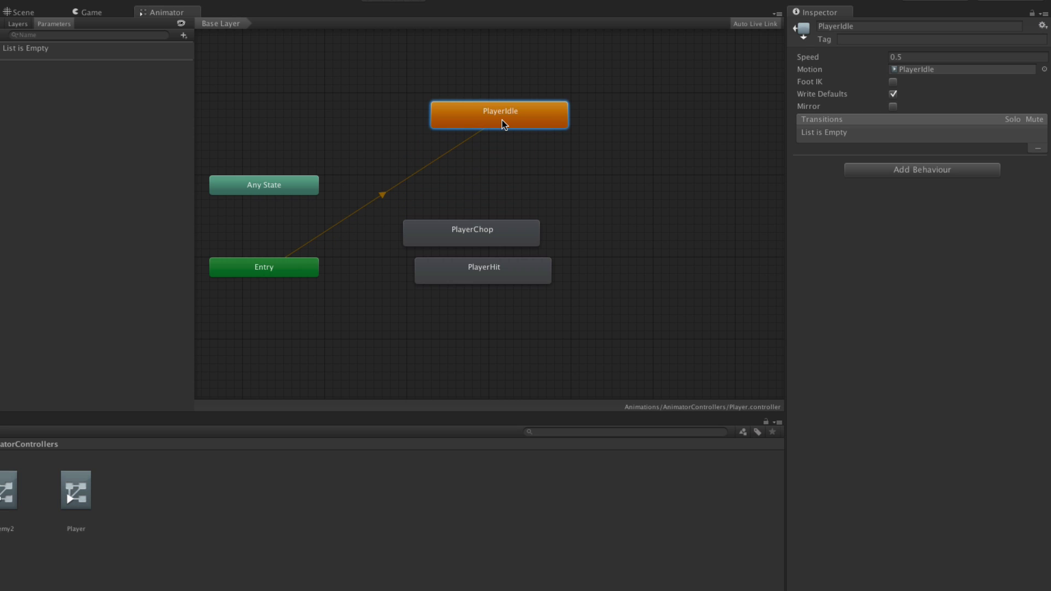
pyautogui.moveTo(483, 232); pyautogui.dragTo(678, 263)
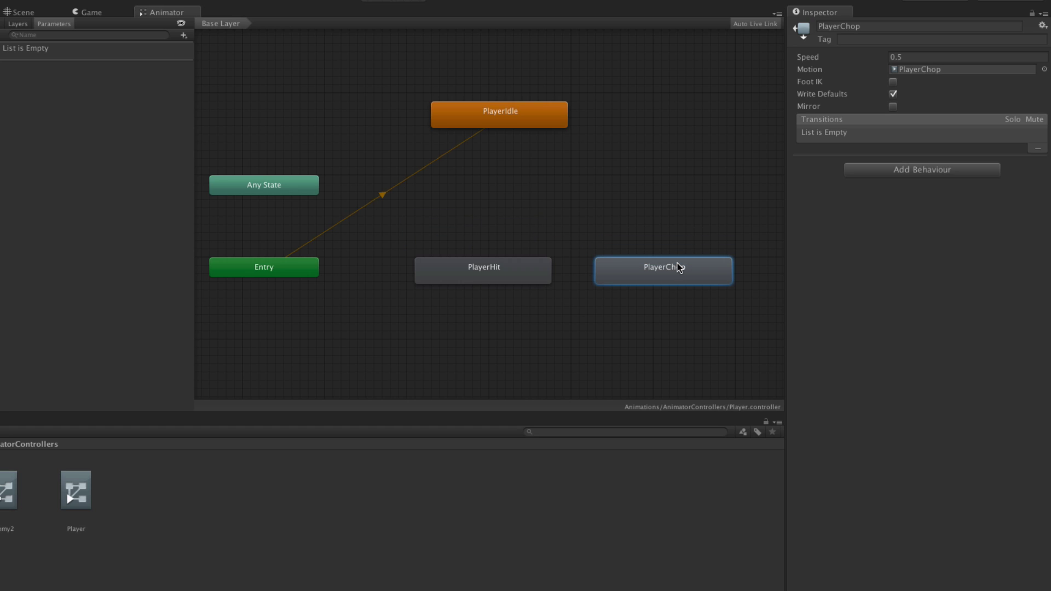
pyautogui.moveTo(493, 267); pyautogui.dragTo(422, 272)
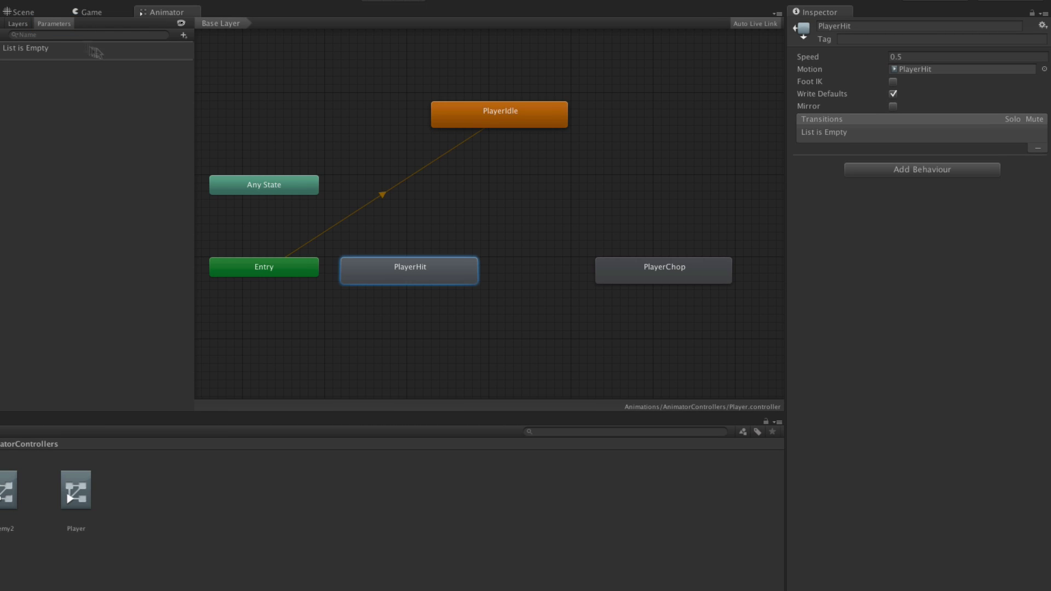
# Step: Add a trigger parameter named playerChop
pyautogui.click(183, 35)
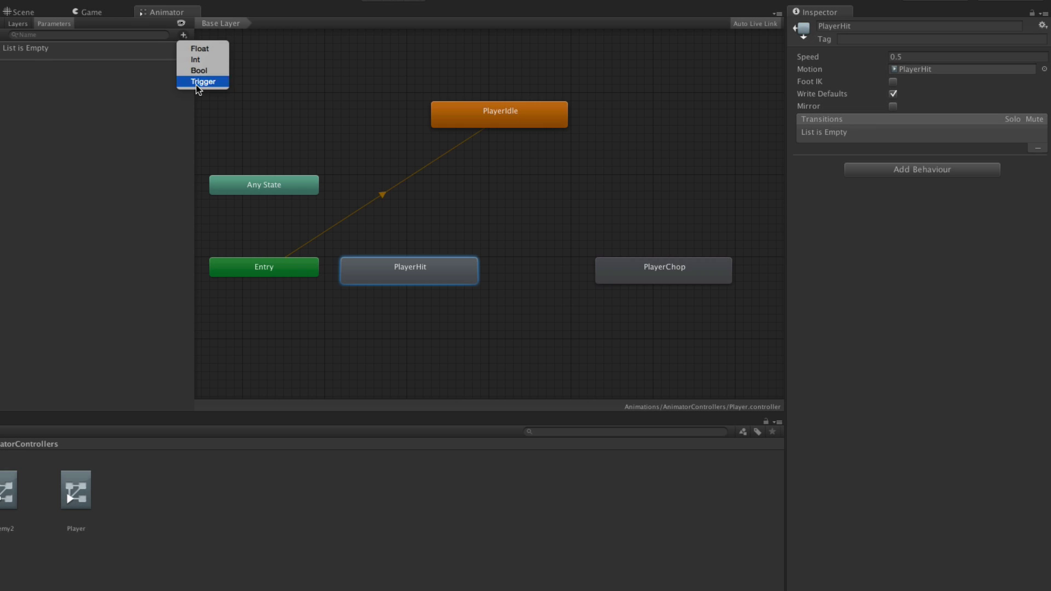
pyautogui.click(196, 87)
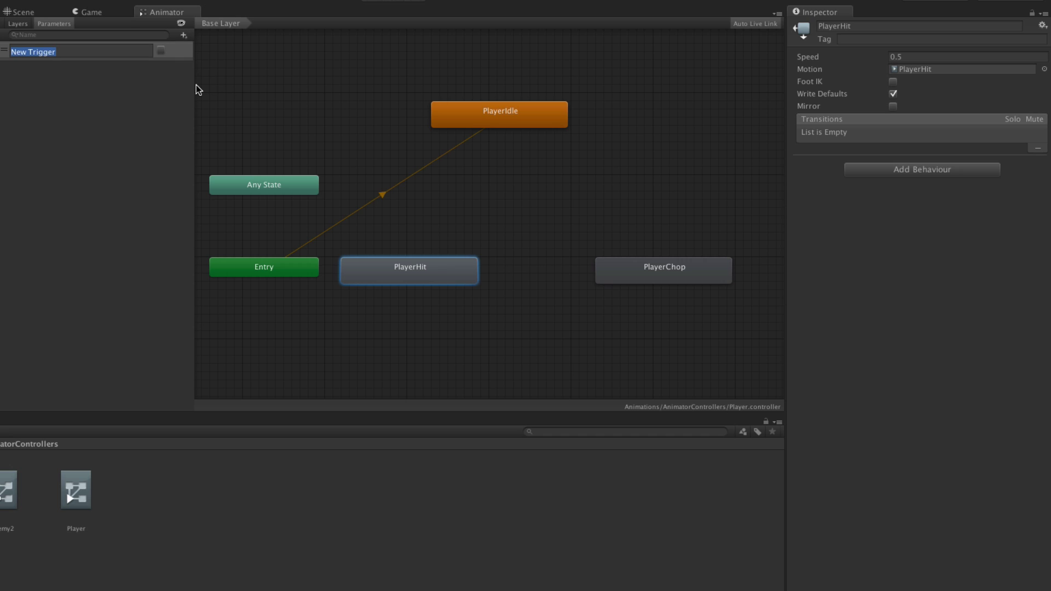
pyautogui.write('playerChop')
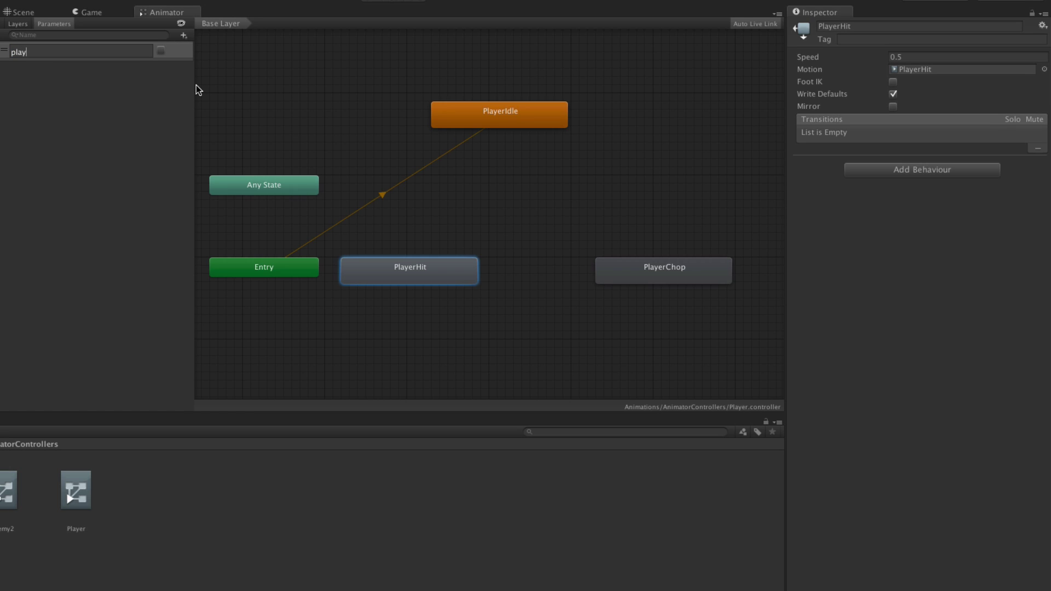
pyautogui.press('Return')
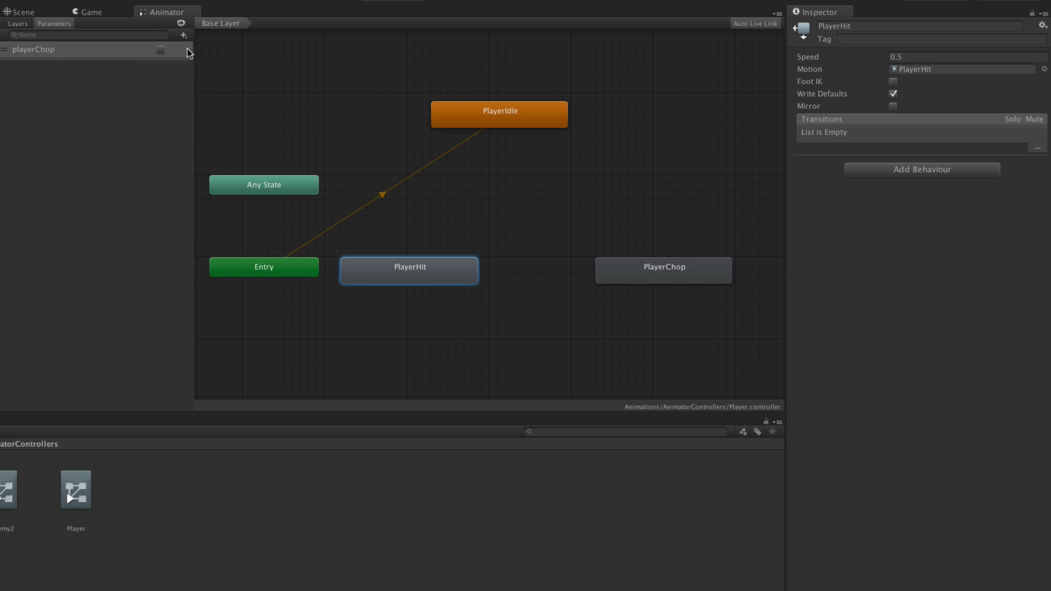
# Step: Add a second trigger parameter named playerHit
pyautogui.click(184, 35)
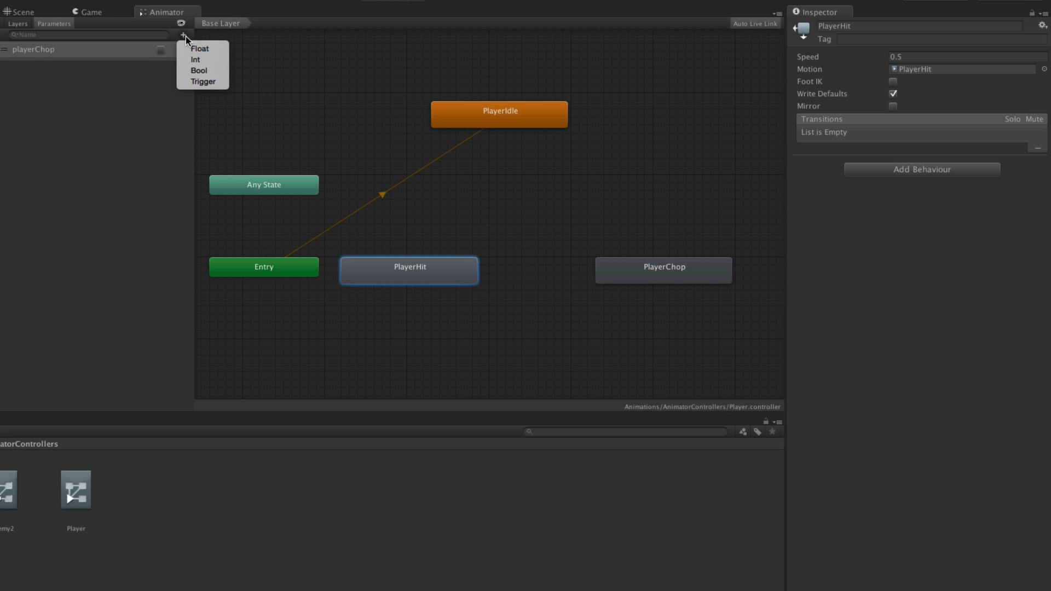
pyautogui.click(209, 82)
pyautogui.write('playerHit')
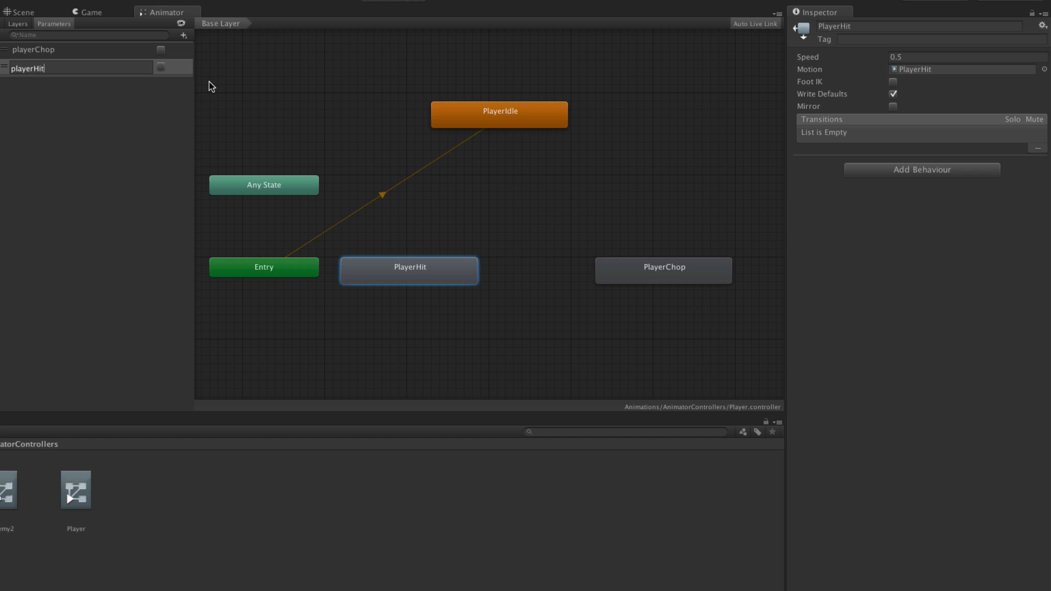
pyautogui.press('Return')
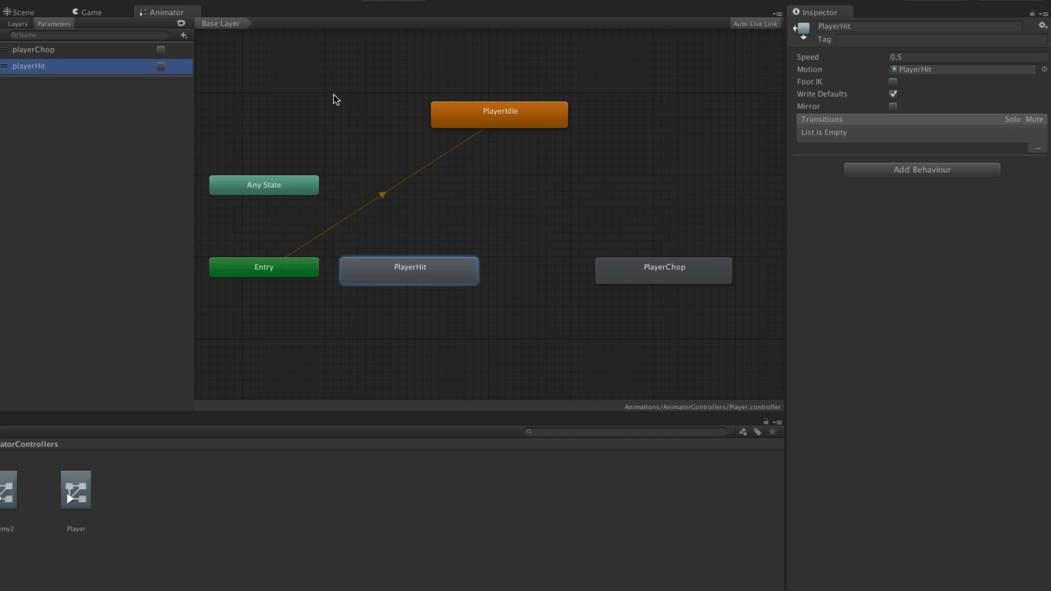
# Step: Create a transition from PlayerIdle to PlayerChop
pyautogui.click(335, 98)
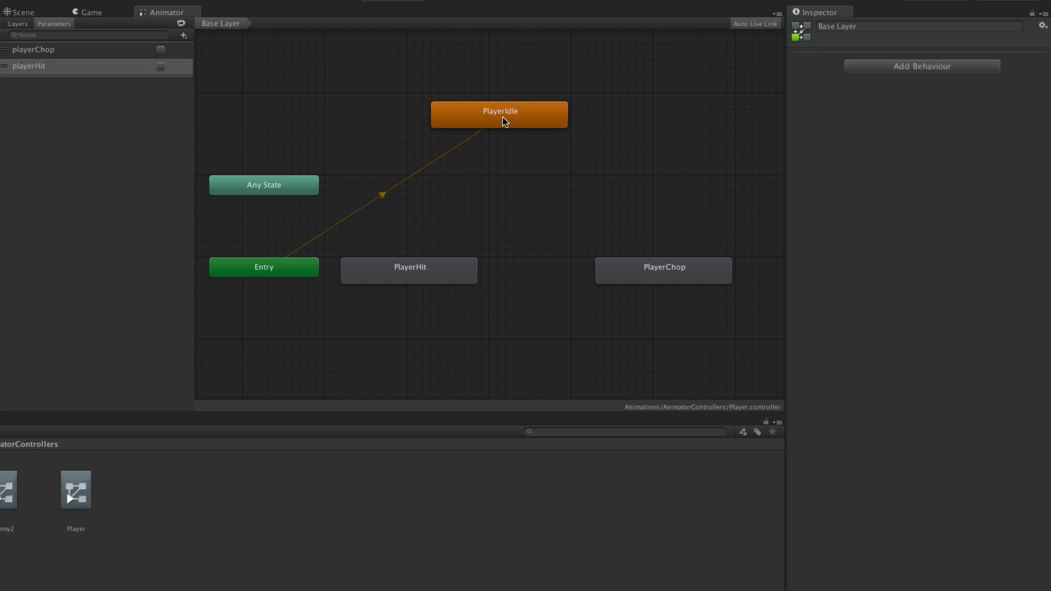
pyautogui.rightClick(502, 117)
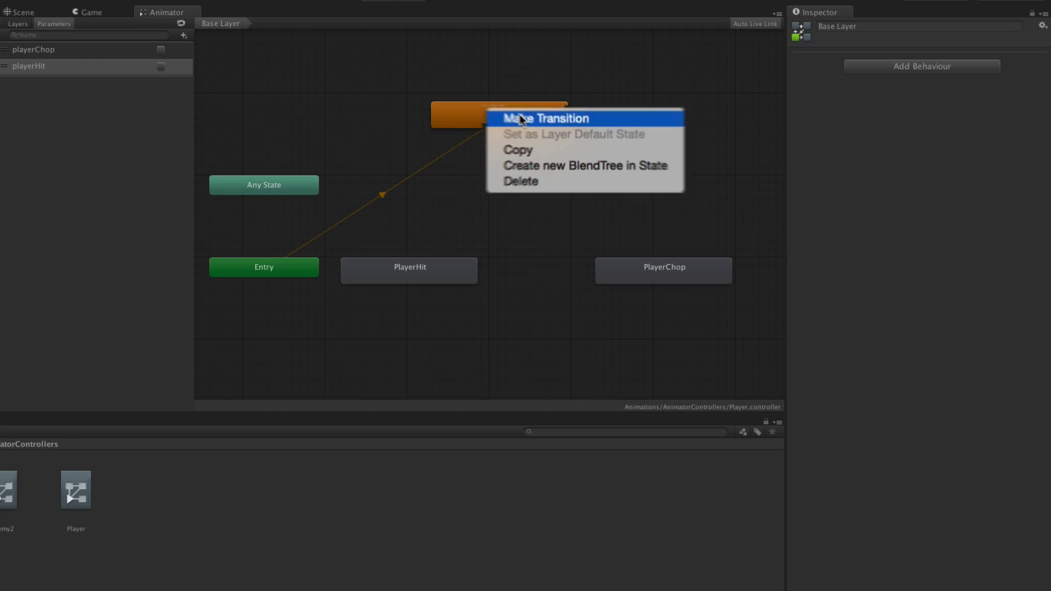
pyautogui.click(498, 108)
pyautogui.click(648, 274)
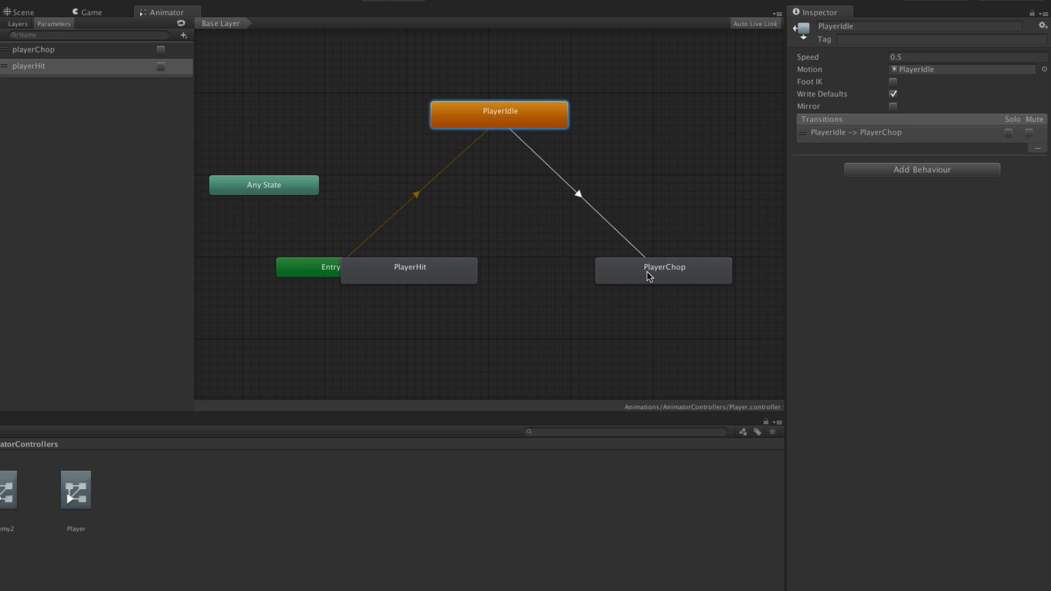
# Step: Create the return transition from PlayerChop back to PlayerIdle
pyautogui.rightClick(698, 270)
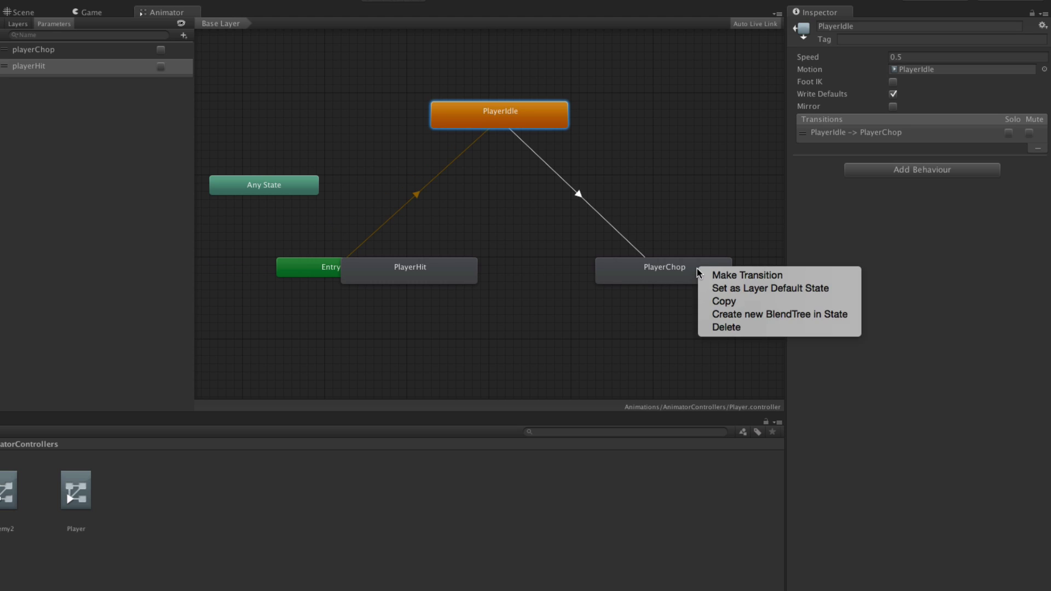
pyautogui.click(725, 272)
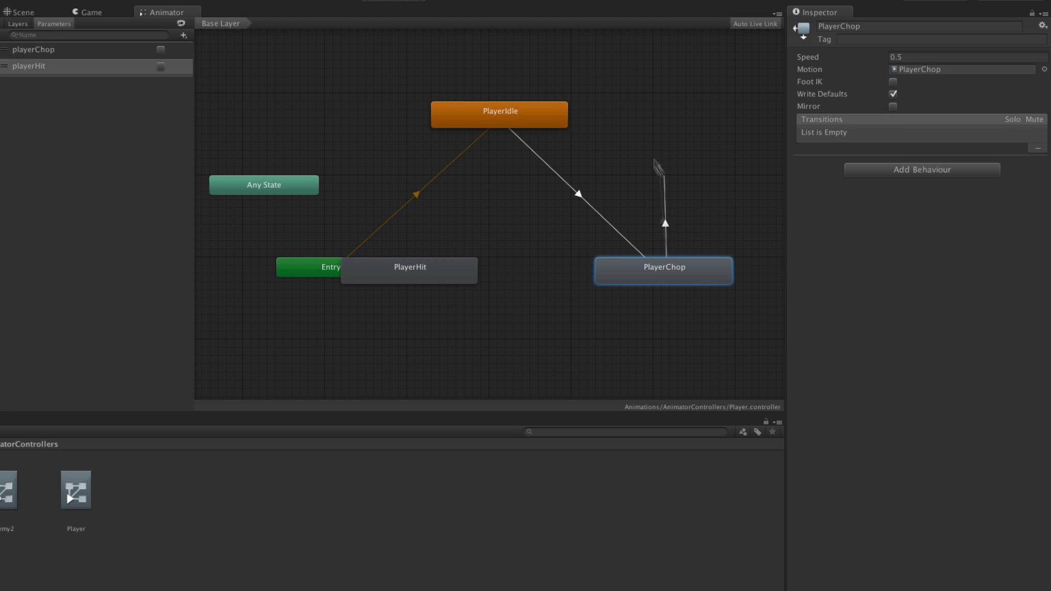
pyautogui.click(521, 117)
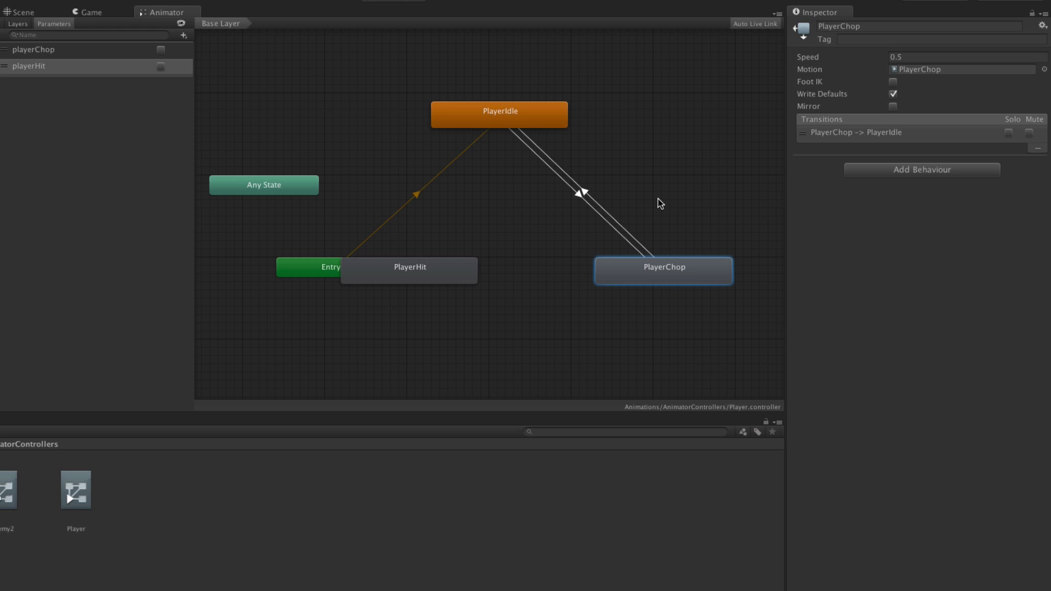
# Step: Turn off Has Exit Time and set Transition Duration to 0 on PlayerIdle → PlayerChop
pyautogui.click(580, 198)
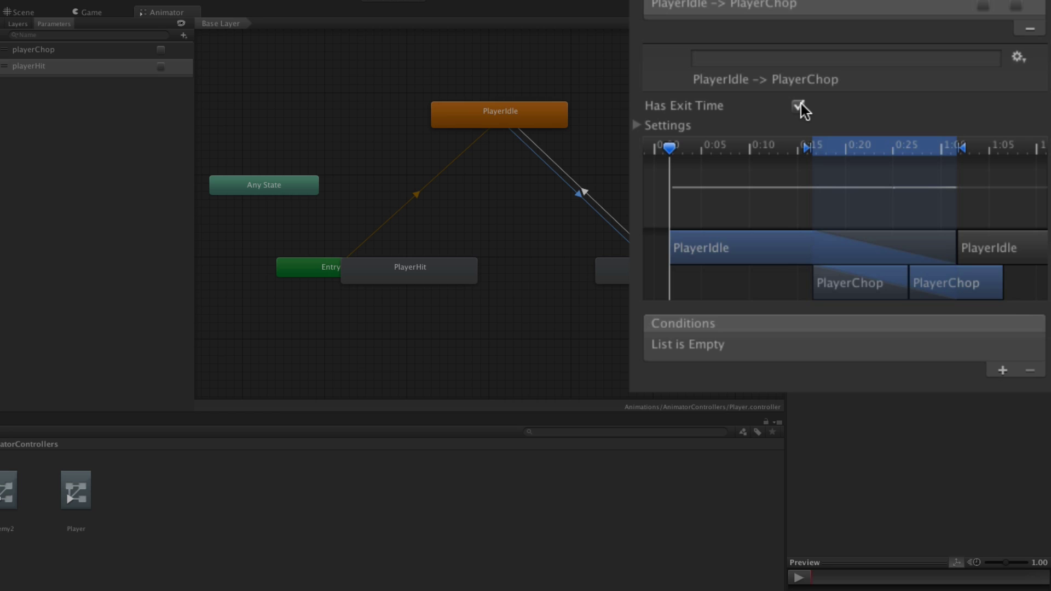
pyautogui.click(799, 106)
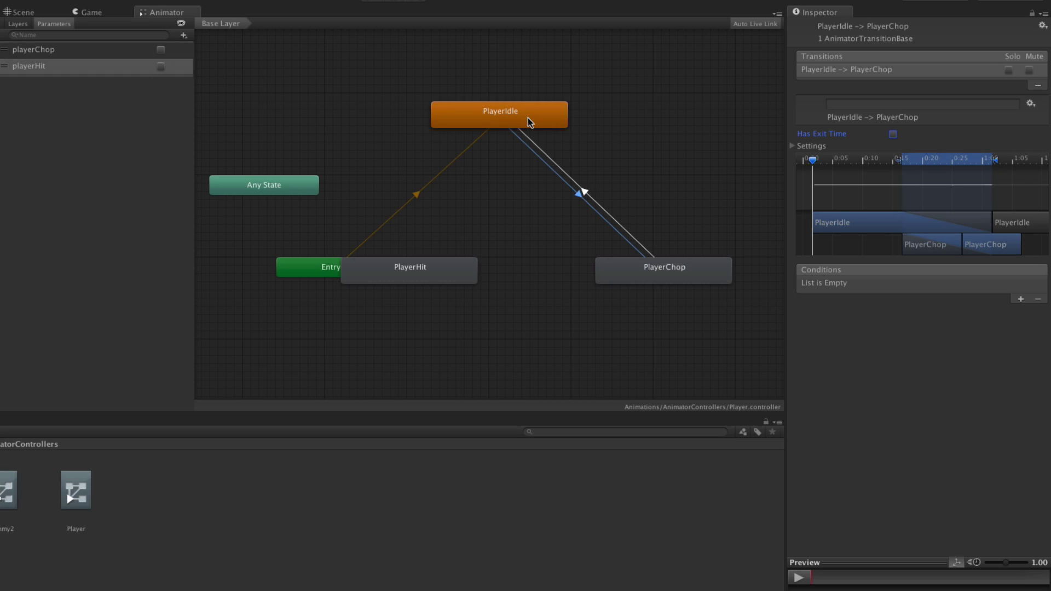
pyautogui.moveTo(527, 117); pyautogui.dragTo(562, 150, button='middle')
pyautogui.click(637, 125)
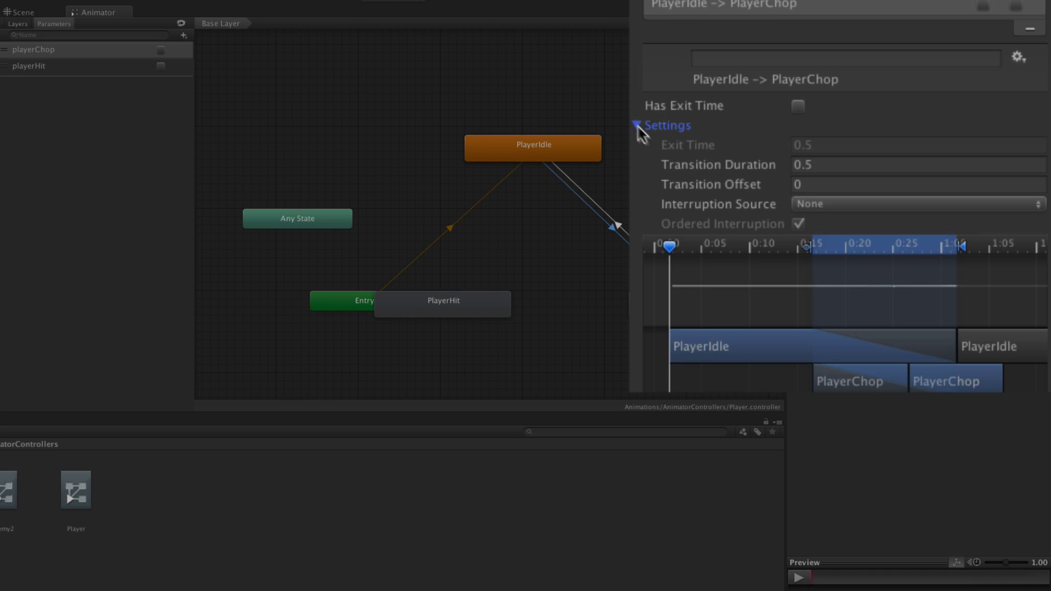
pyautogui.click(846, 166)
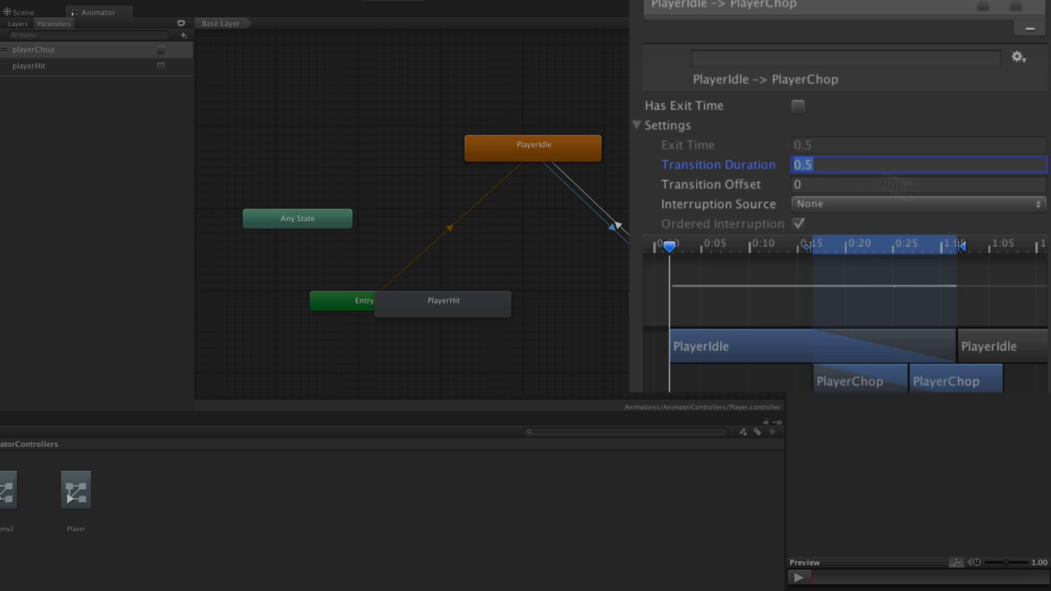
pyautogui.write('0')
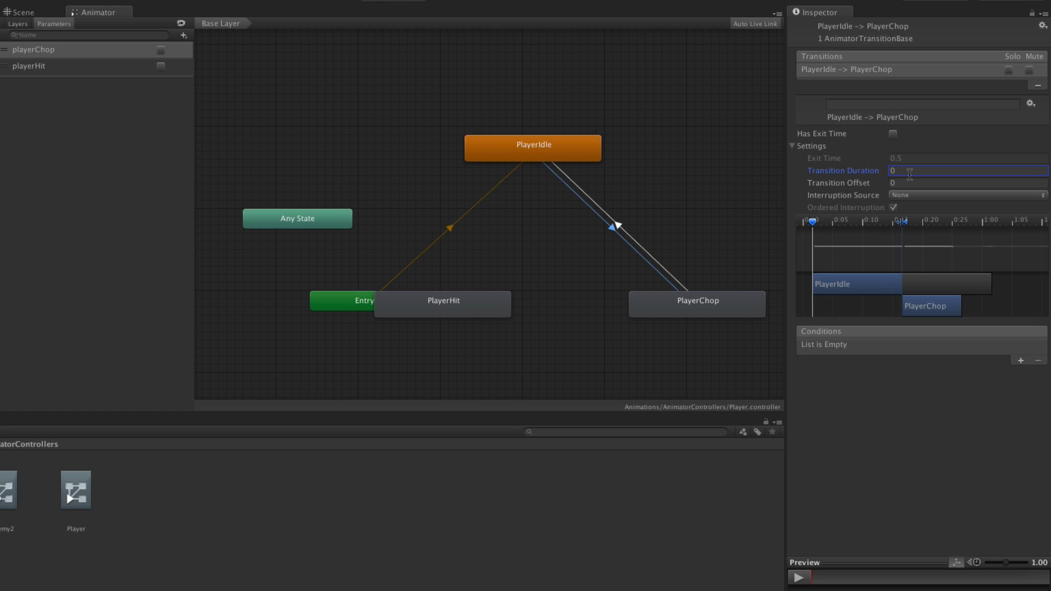
pyautogui.press('Return')
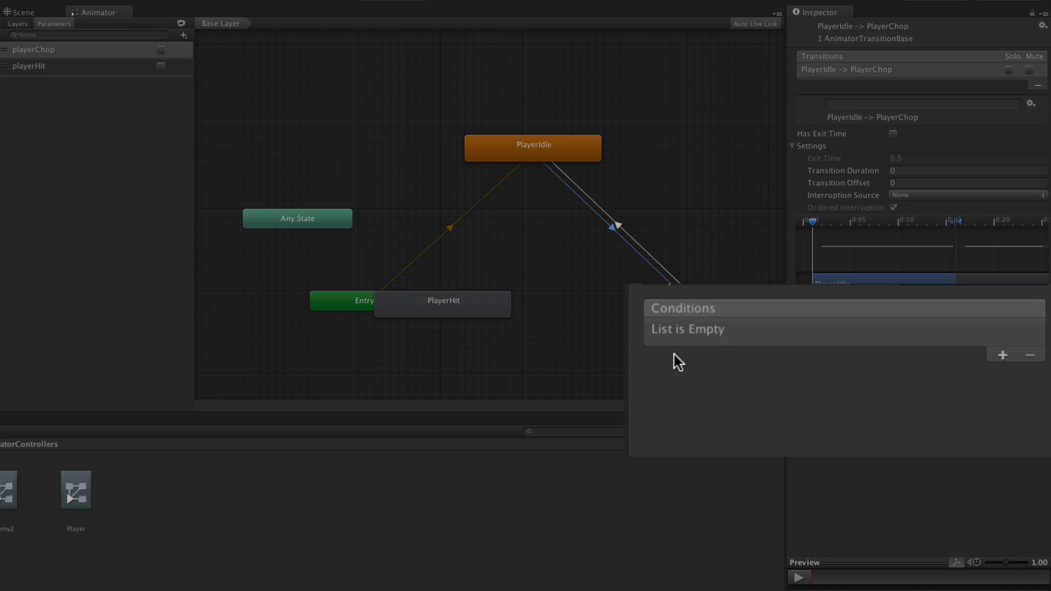
# Step: Add a parameter condition to the Idle-to-Chop transition, then select the Chop-to-Idle transition
pyautogui.click(1001, 354)
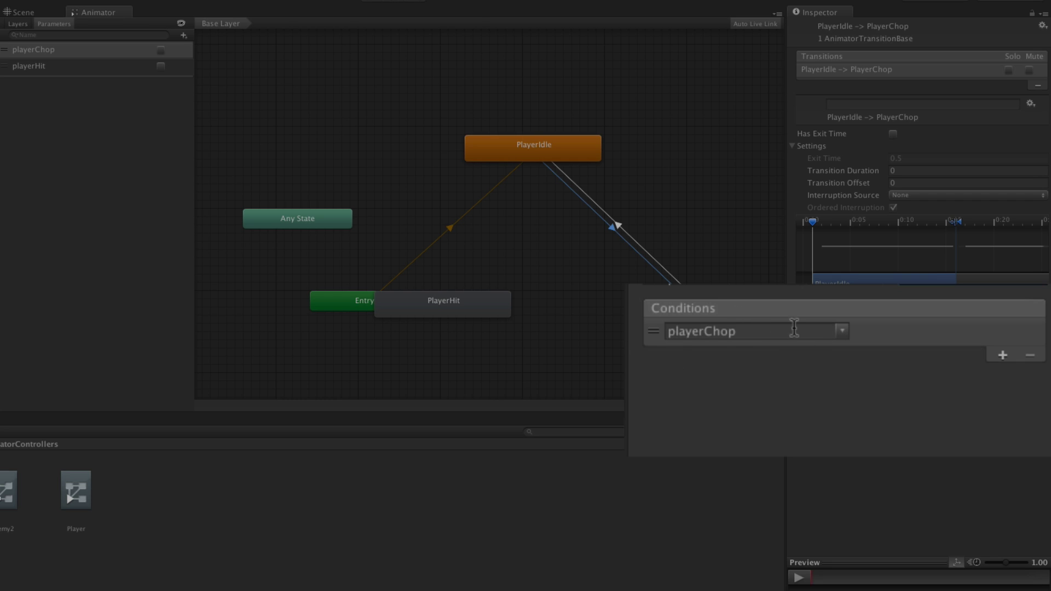
pyautogui.click(843, 331)
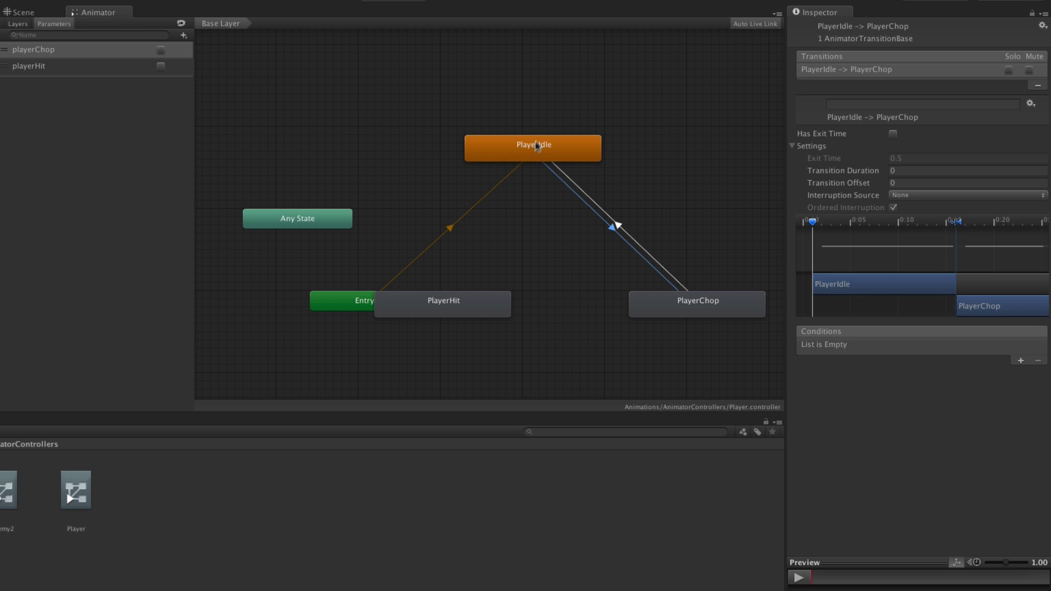
pyautogui.click(620, 228)
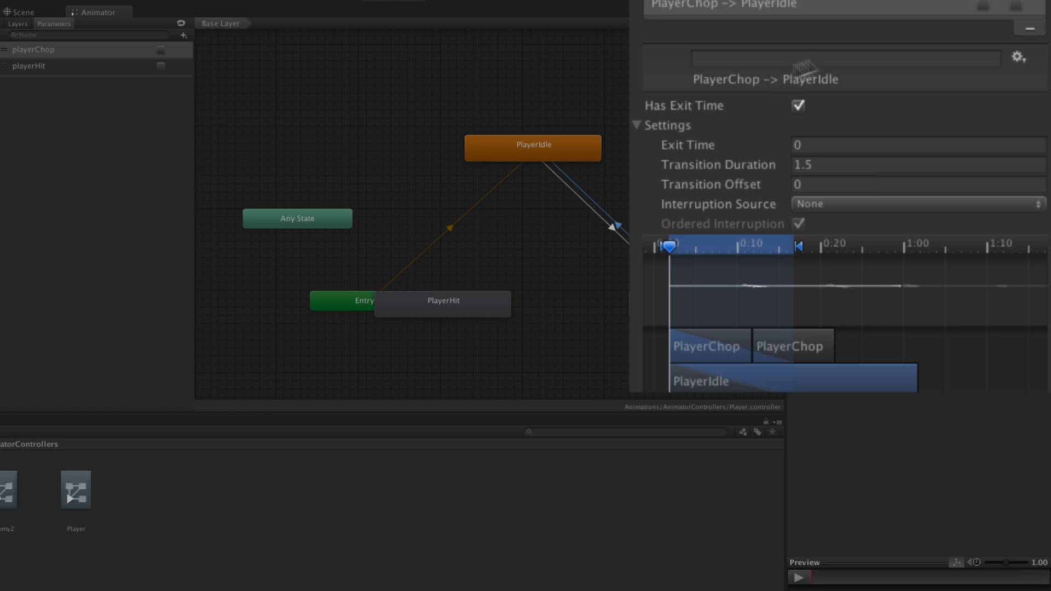
# Step: Set the PlayerChop → PlayerIdle transition's Exit Time to 1 and Transition Duration to 0
pyautogui.click(811, 144)
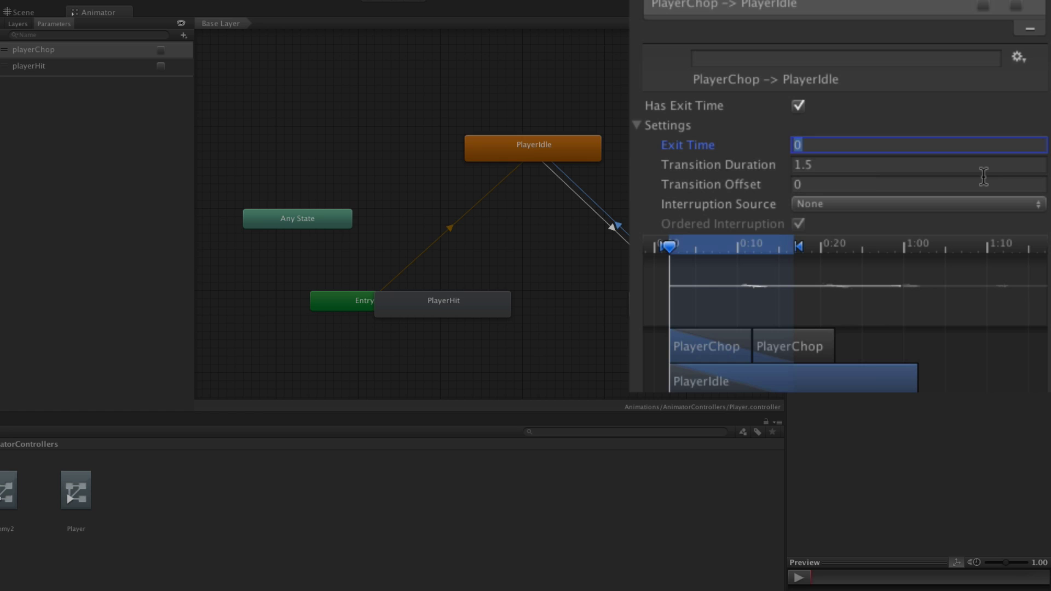
pyautogui.write('1')
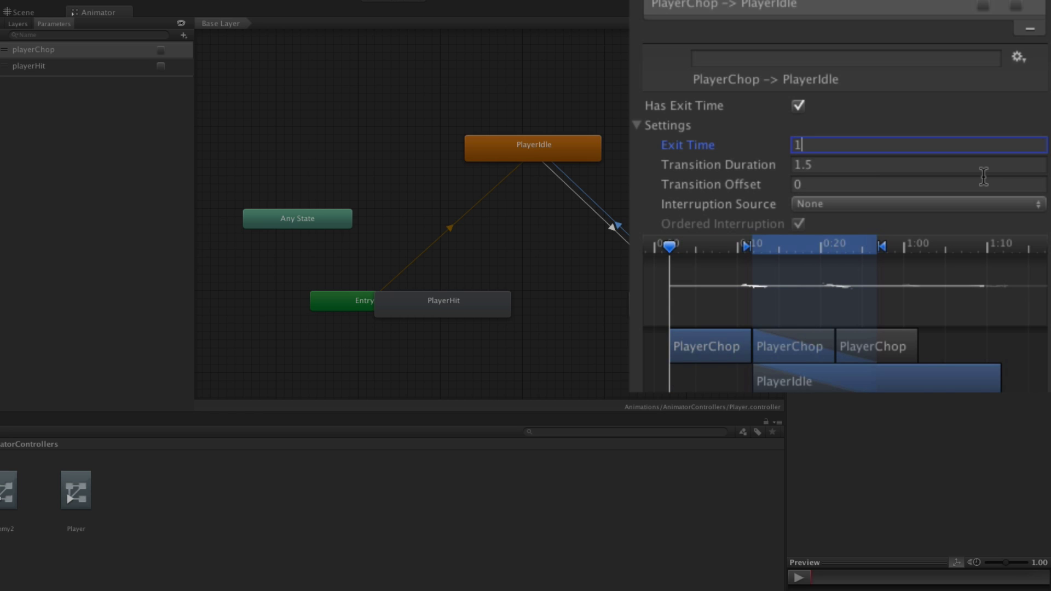
pyautogui.press('Tab')
pyautogui.write('0')
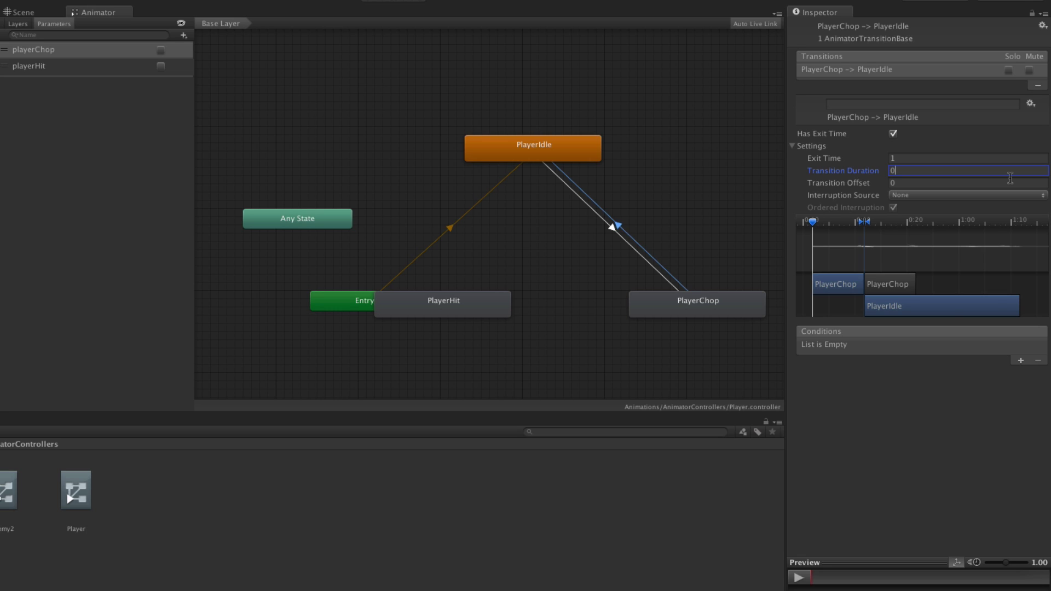
pyautogui.click(524, 155)
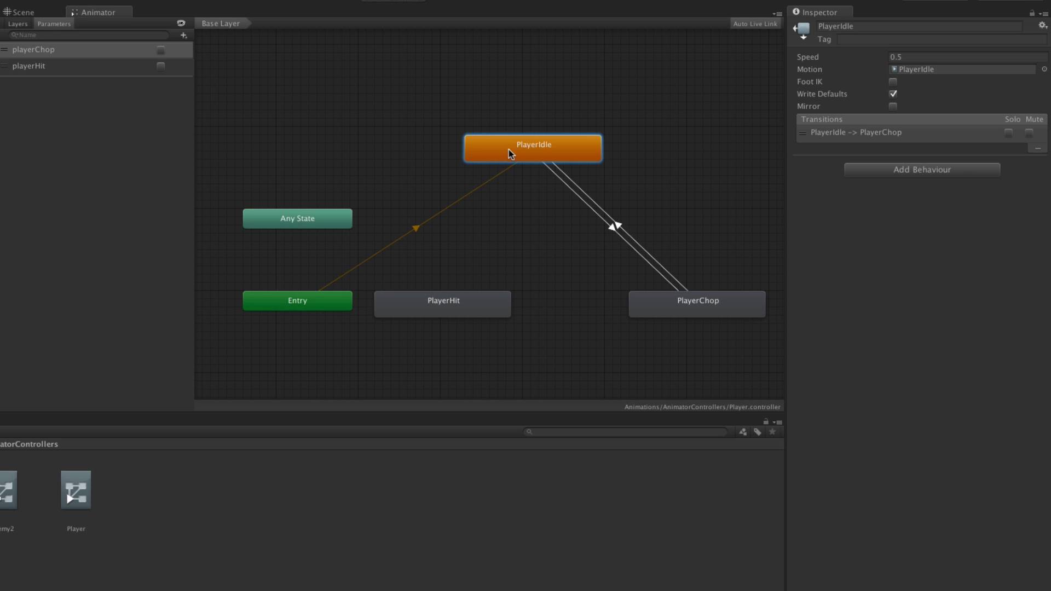
# Step: Create a transition from PlayerIdle to PlayerHit
pyautogui.rightClick(498, 148)
pyautogui.click(512, 152)
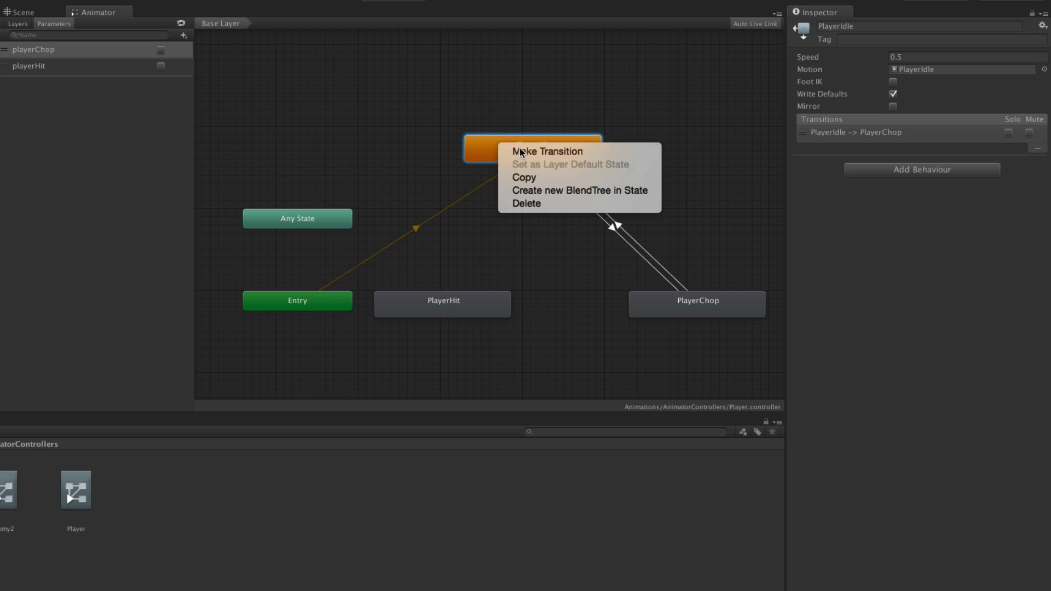
pyautogui.click(428, 296)
# Step: Create the return transition from PlayerHit back to PlayerIdle
pyautogui.click(473, 302)
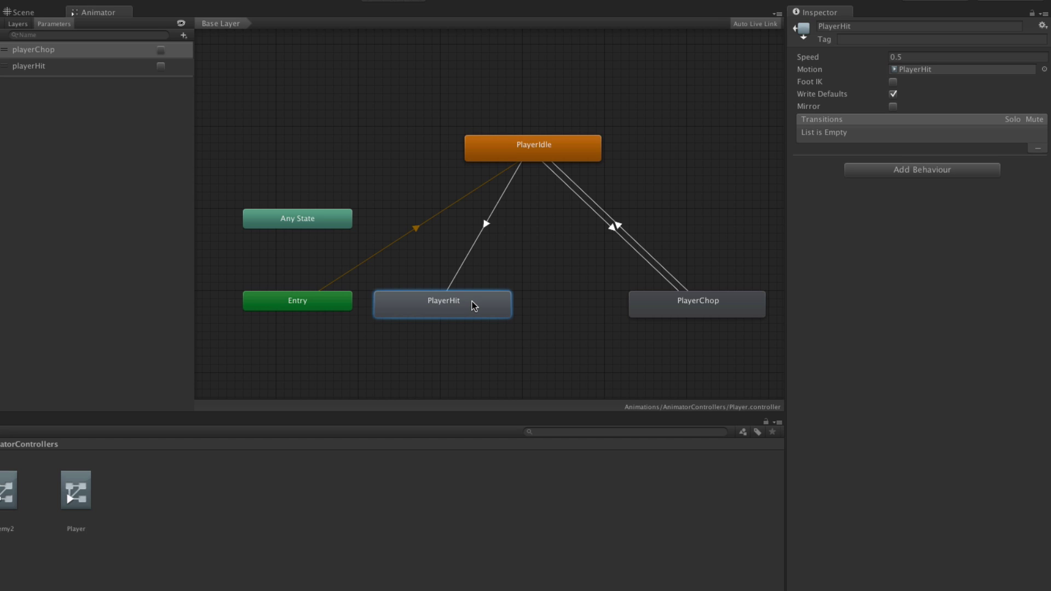
pyautogui.rightClick(473, 304)
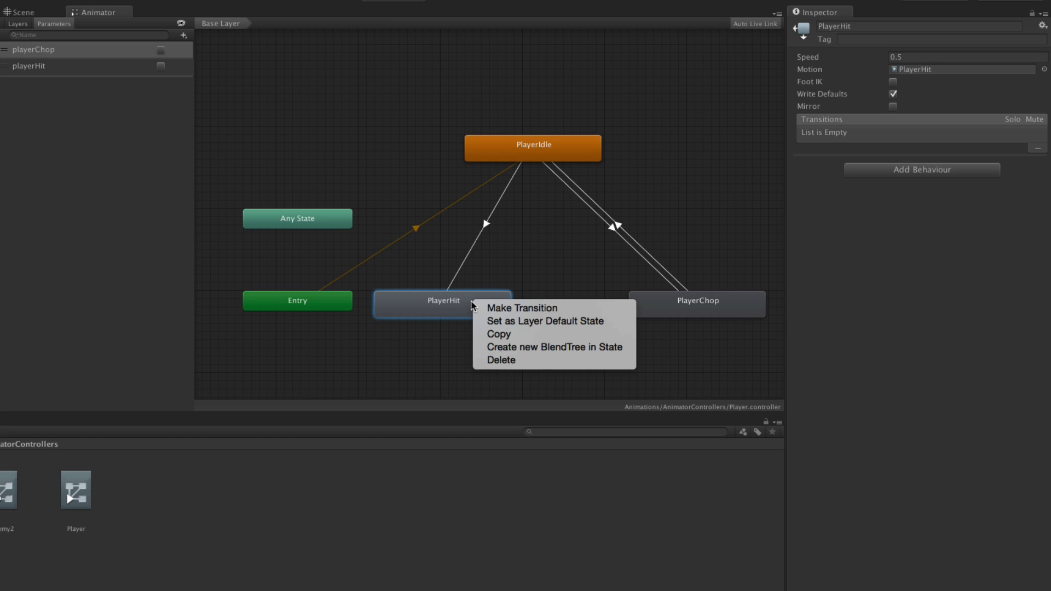
pyautogui.click(527, 310)
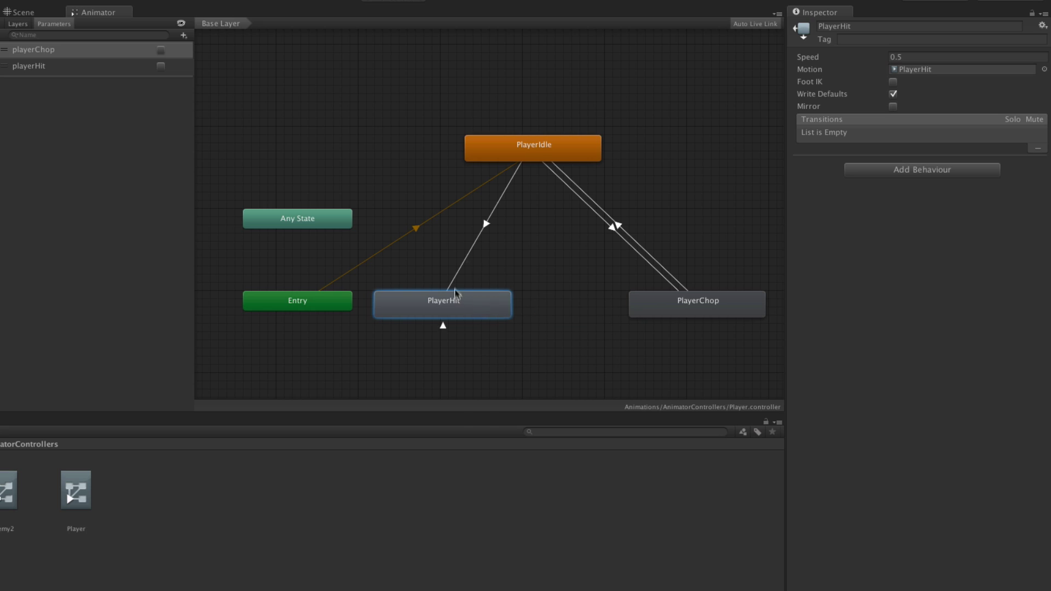
pyautogui.click(537, 145)
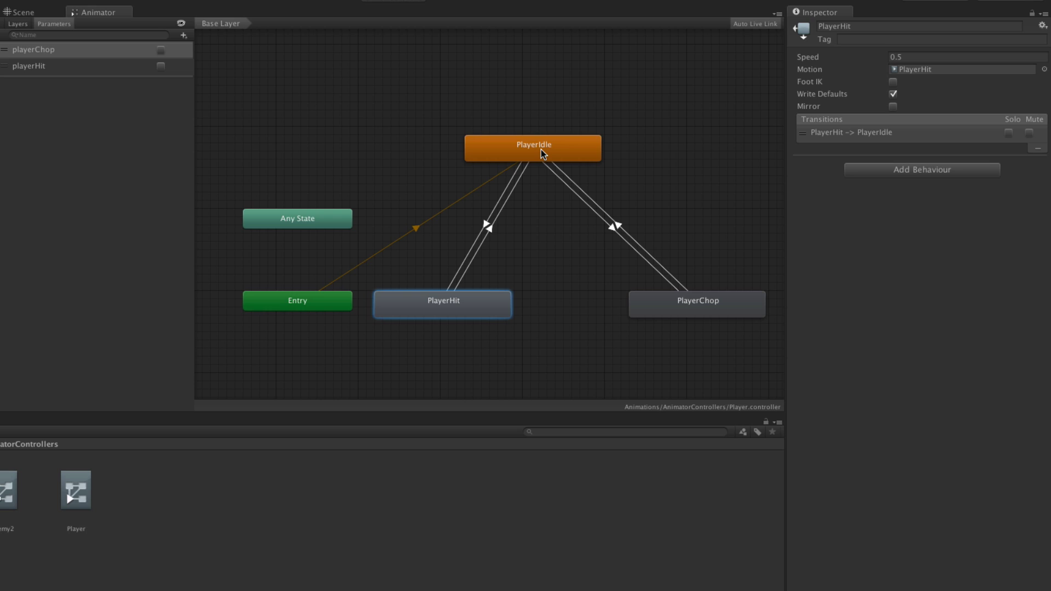
# Step: Turn off Has Exit Time and set Transition Duration to 0 on PlayerIdle → PlayerHit
pyautogui.click(487, 222)
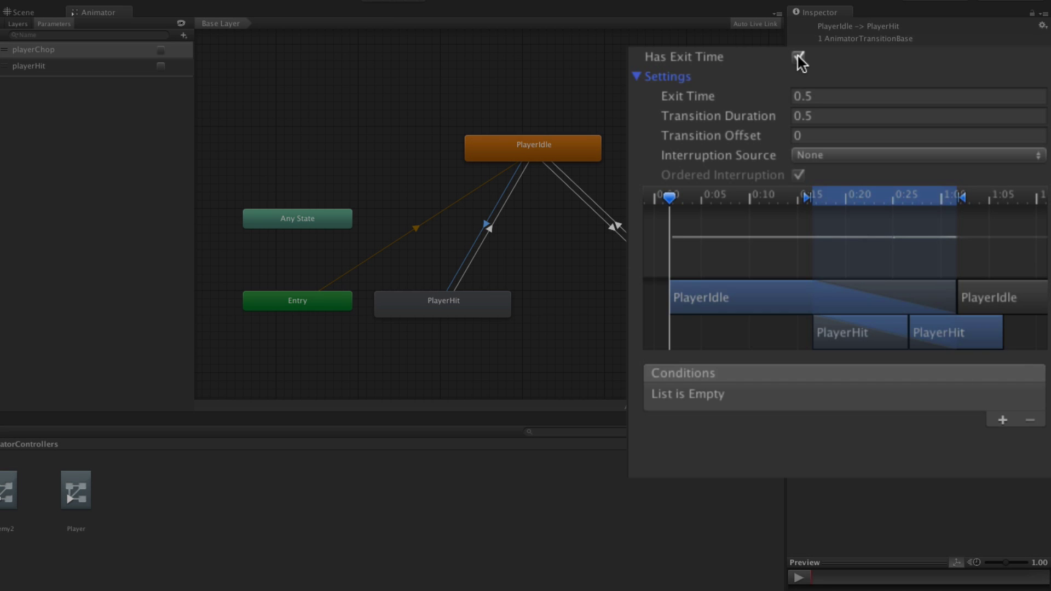
pyautogui.click(798, 56)
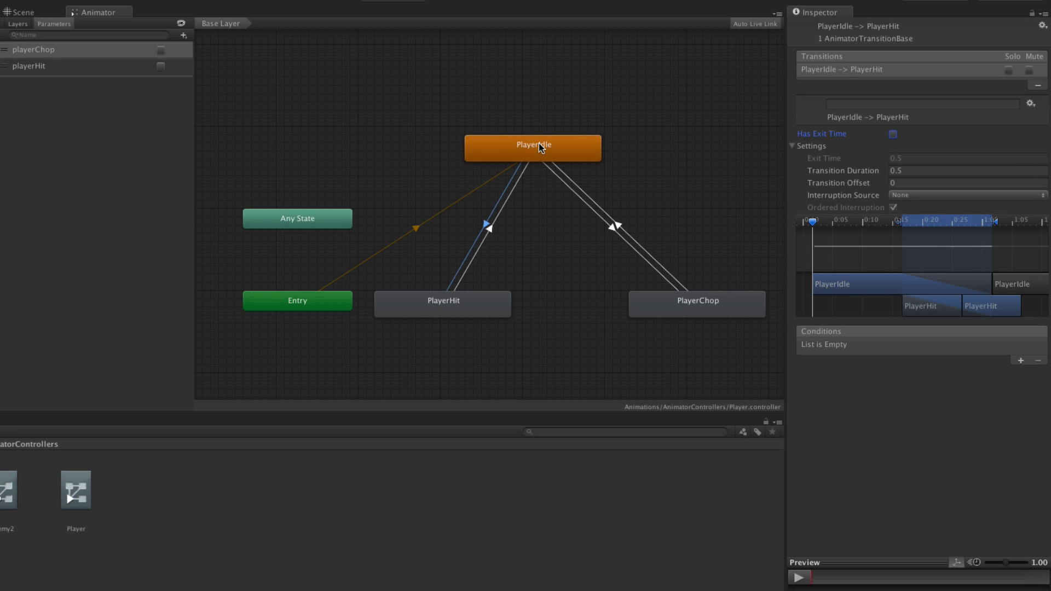
pyautogui.click(924, 170)
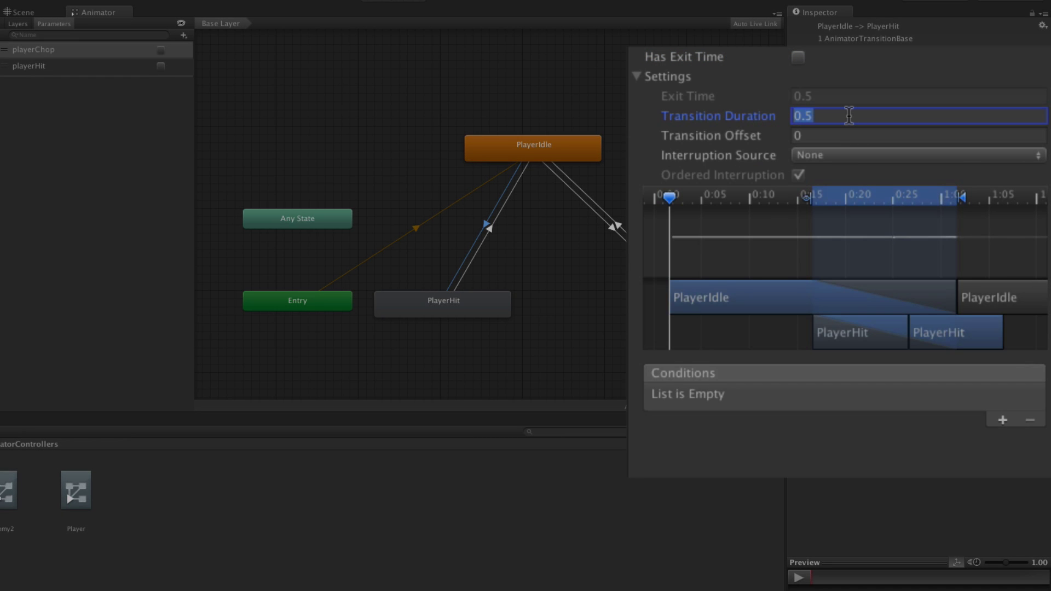
pyautogui.write('0')
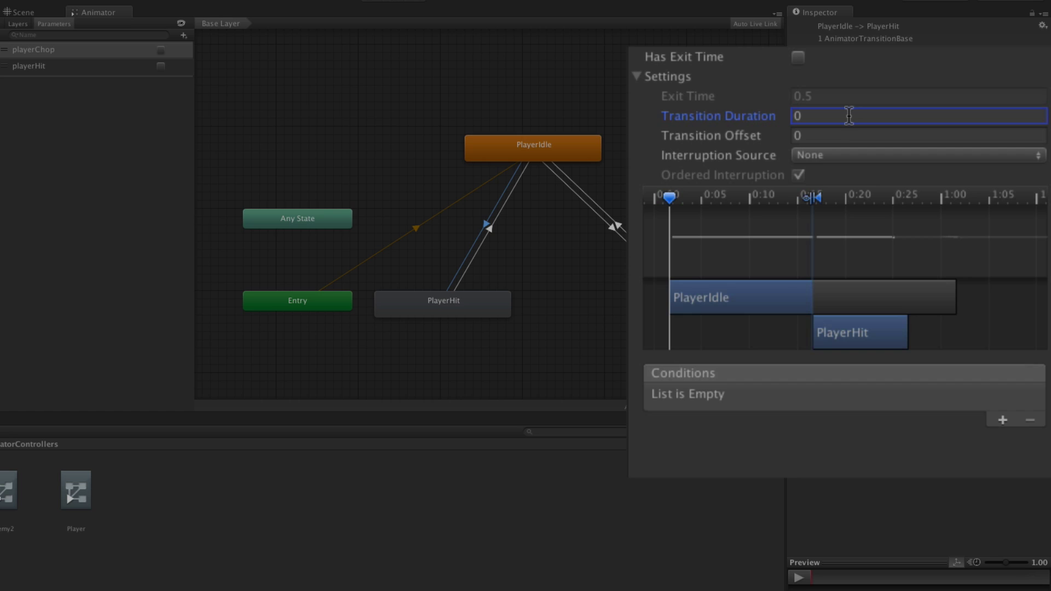
# Step: Add a playerHit trigger condition to the PlayerIdle → PlayerHit transition
pyautogui.click(1002, 421)
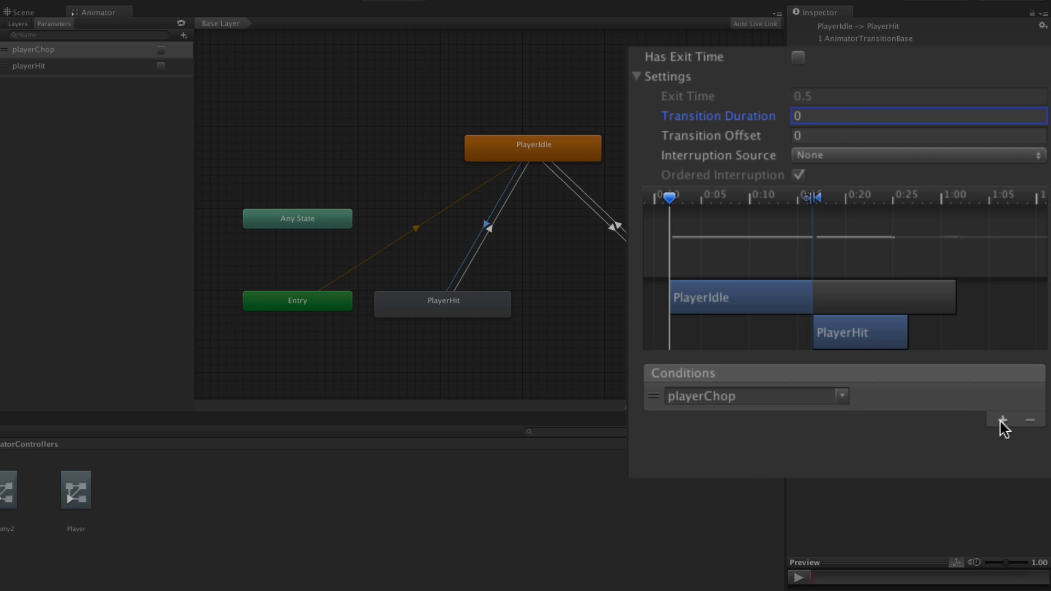
pyautogui.click(843, 395)
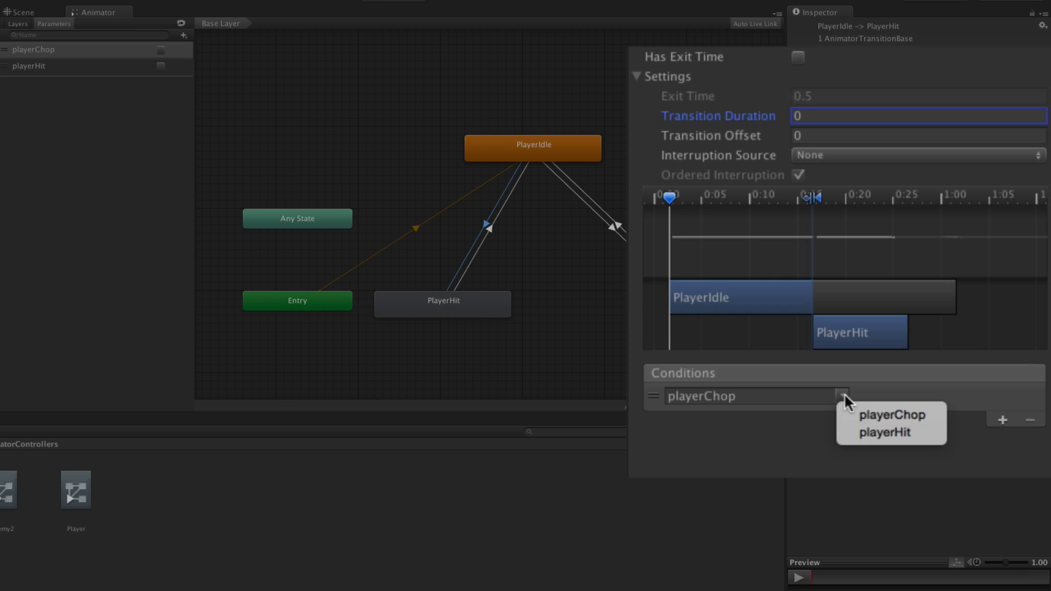
pyautogui.click(873, 436)
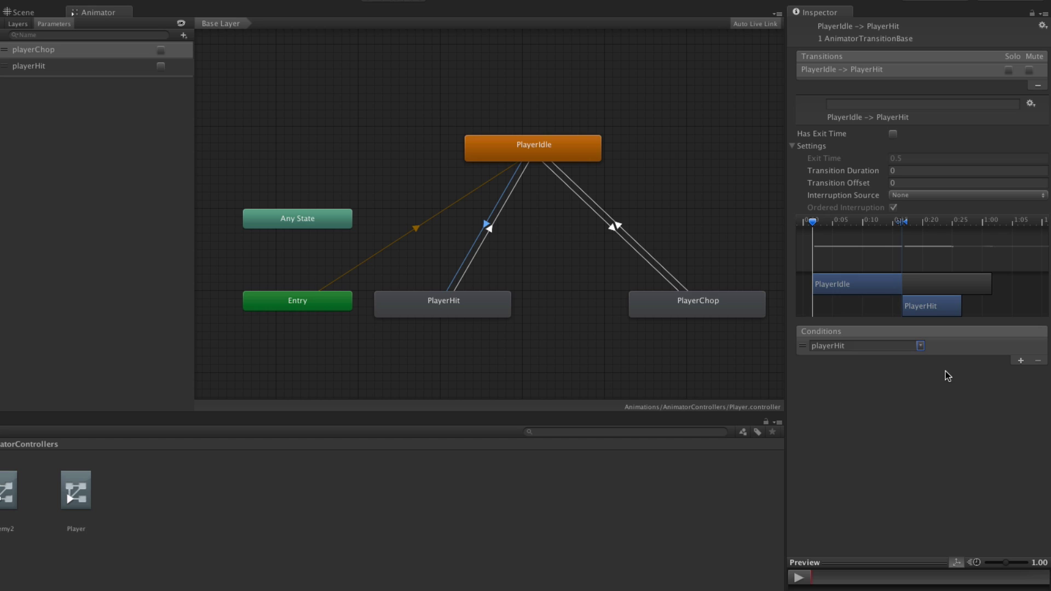
pyautogui.click(488, 228)
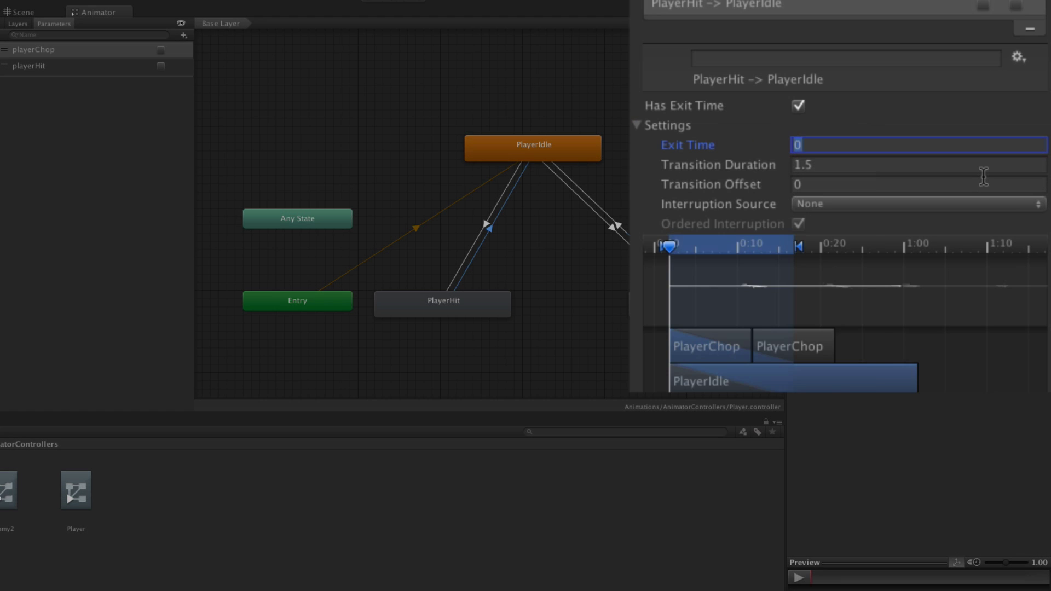
# Step: Enter 1 as the PlayerHit → PlayerIdle Exit Time and 0 as its Transition Duration
pyautogui.write('1')
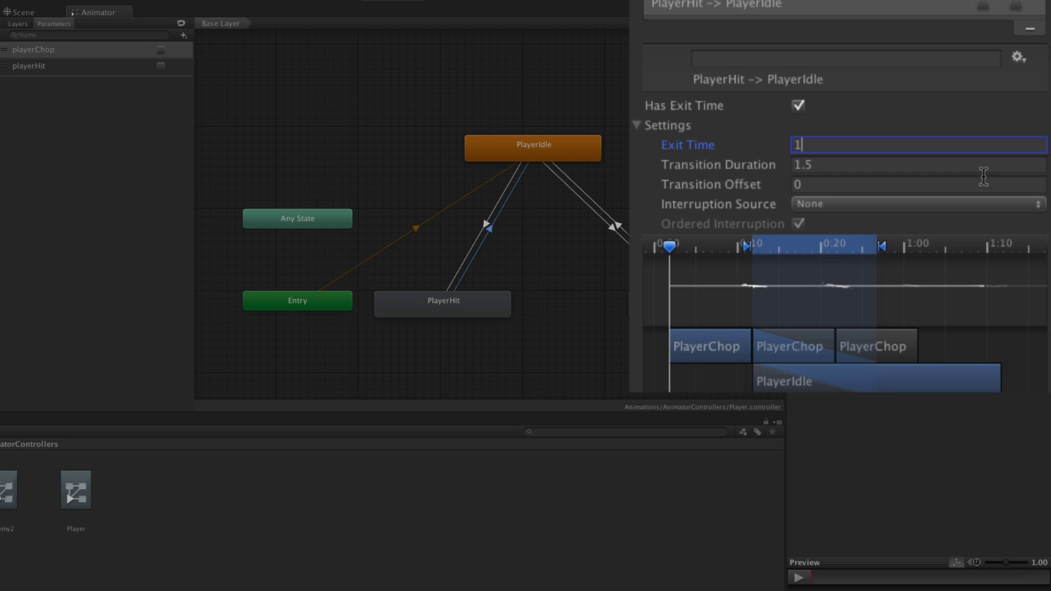
pyautogui.press('Tab')
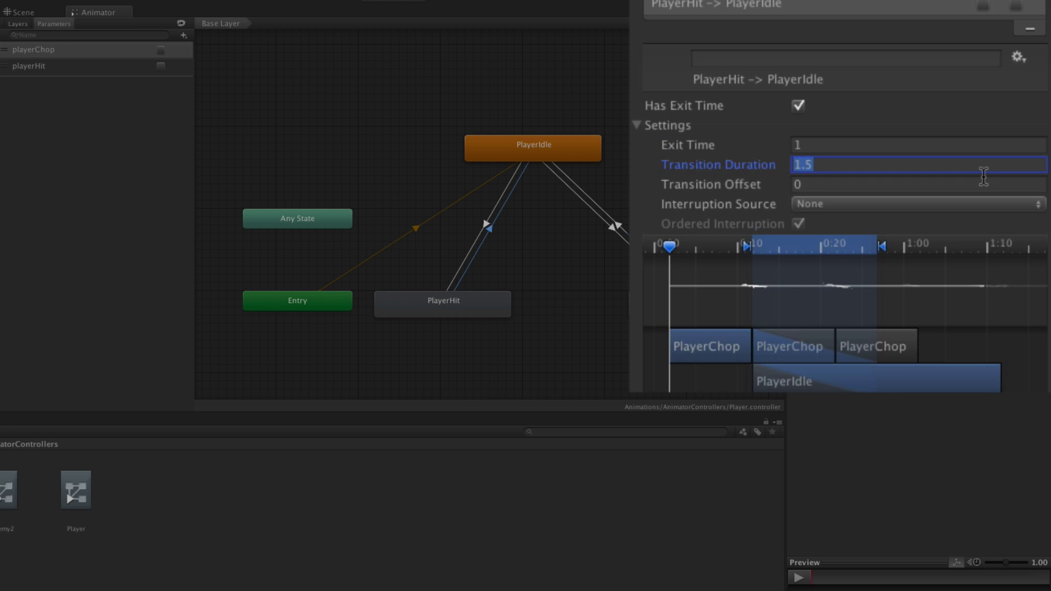
pyautogui.write('0')
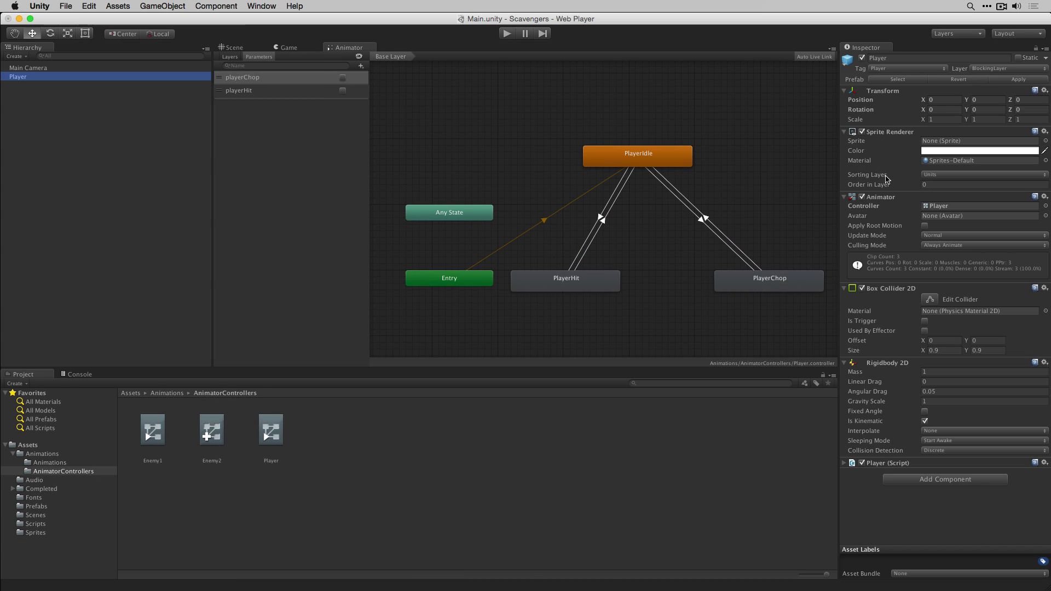
# Step: Dock the Animator beside Project and Console, enter Play mode, and fire the playerChop and playerHit triggers
pyautogui.moveTo(350, 48); pyautogui.dragTo(230, 262)
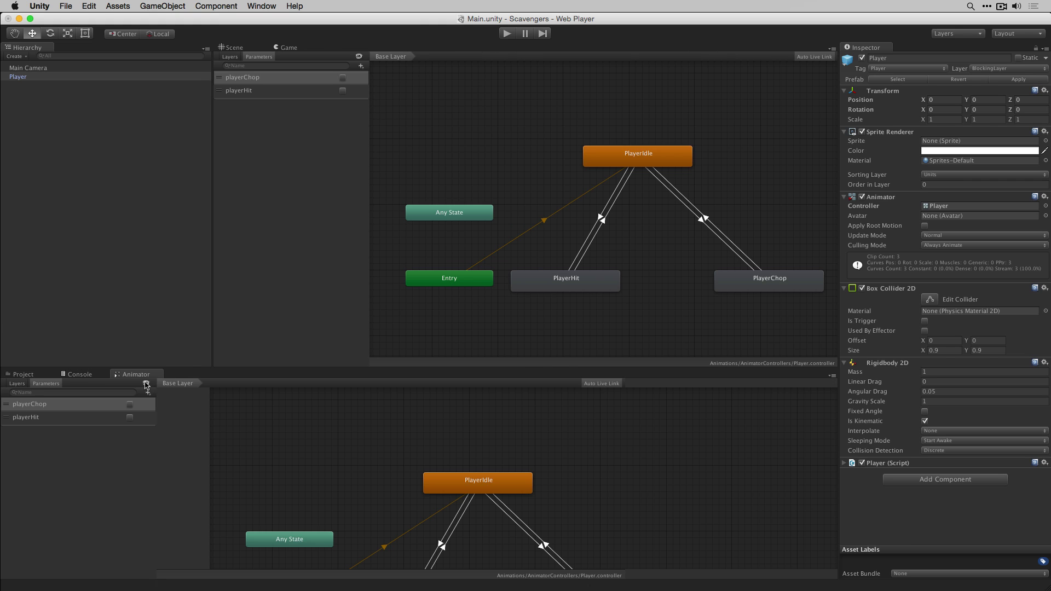
pyautogui.moveTo(146, 384); pyautogui.dragTo(148, 384)
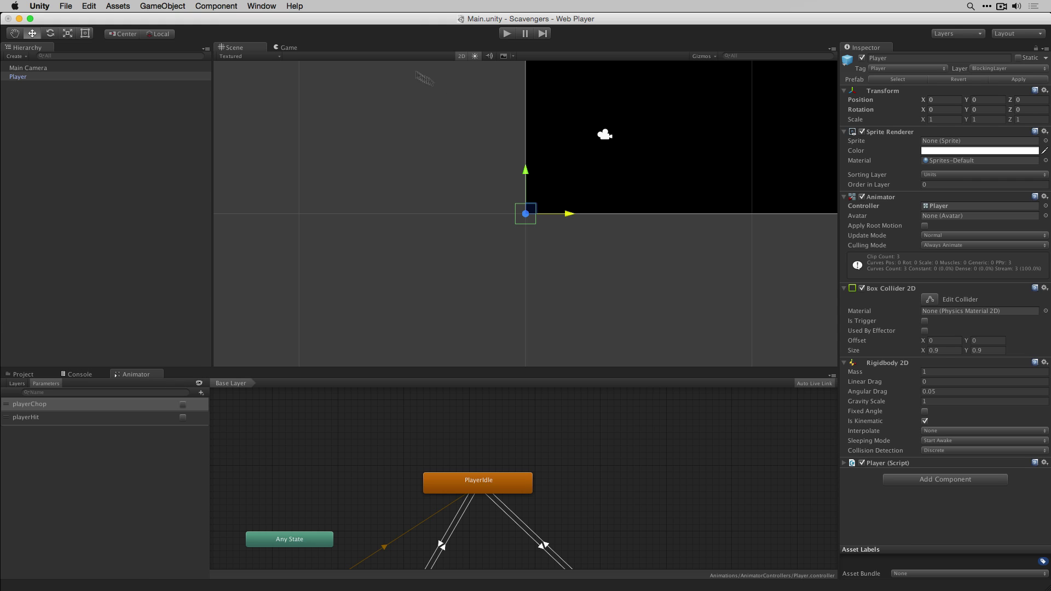
pyautogui.click(507, 34)
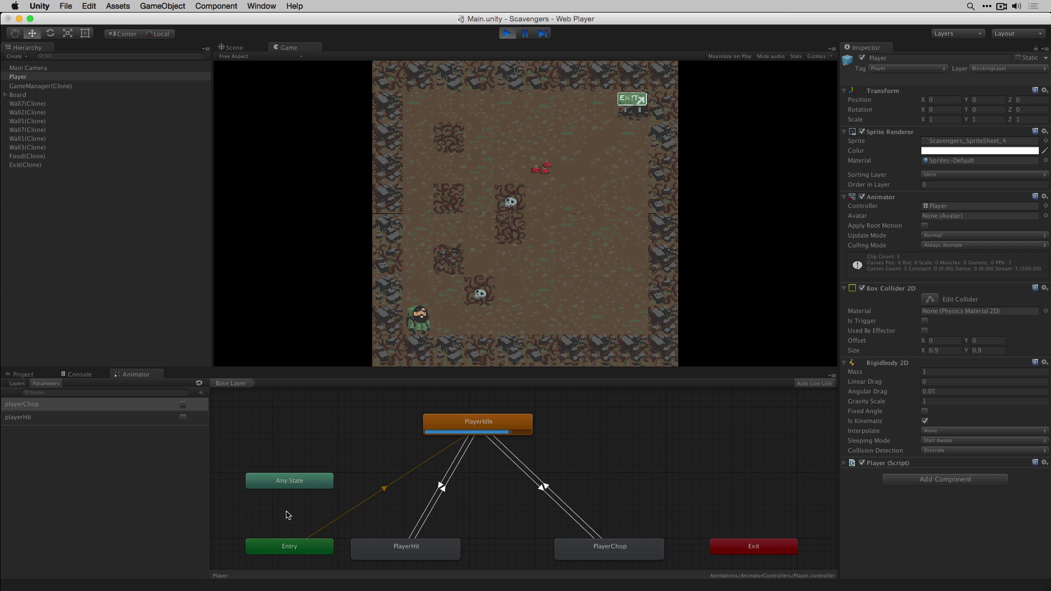
pyautogui.click(184, 405)
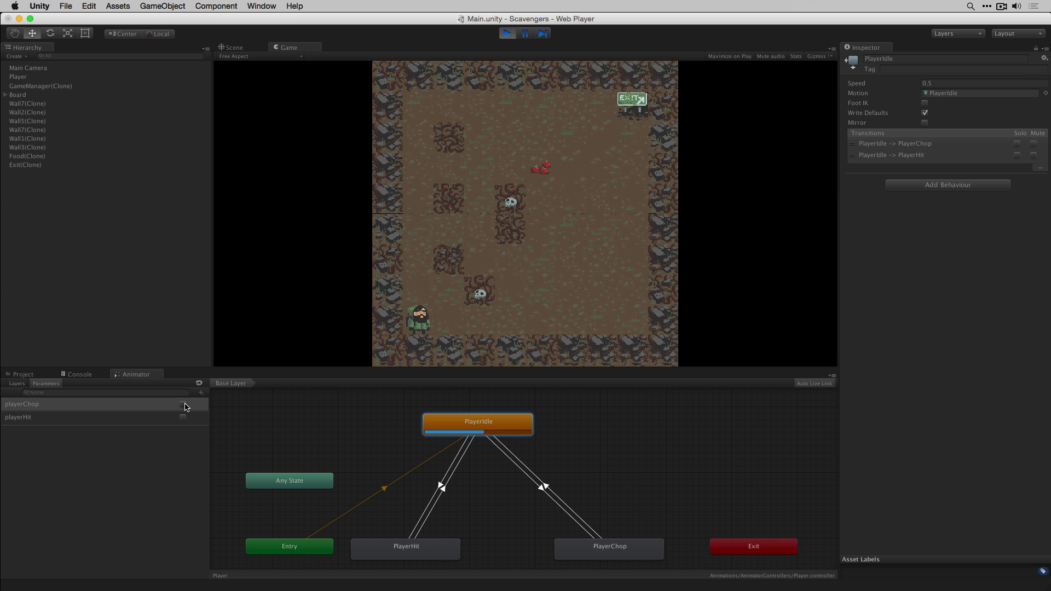
pyautogui.click(184, 405)
pyautogui.click(183, 418)
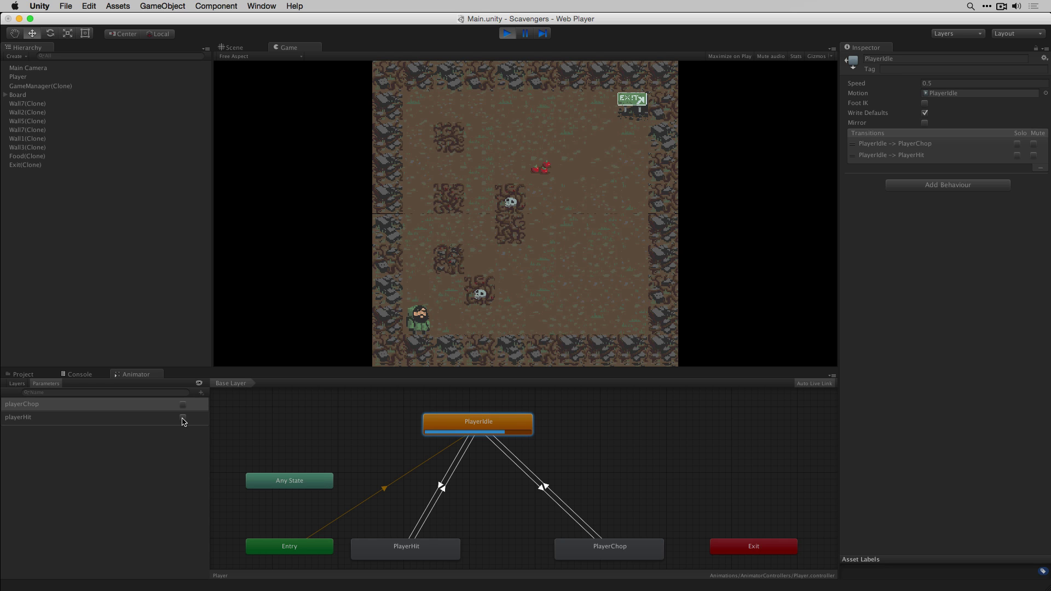